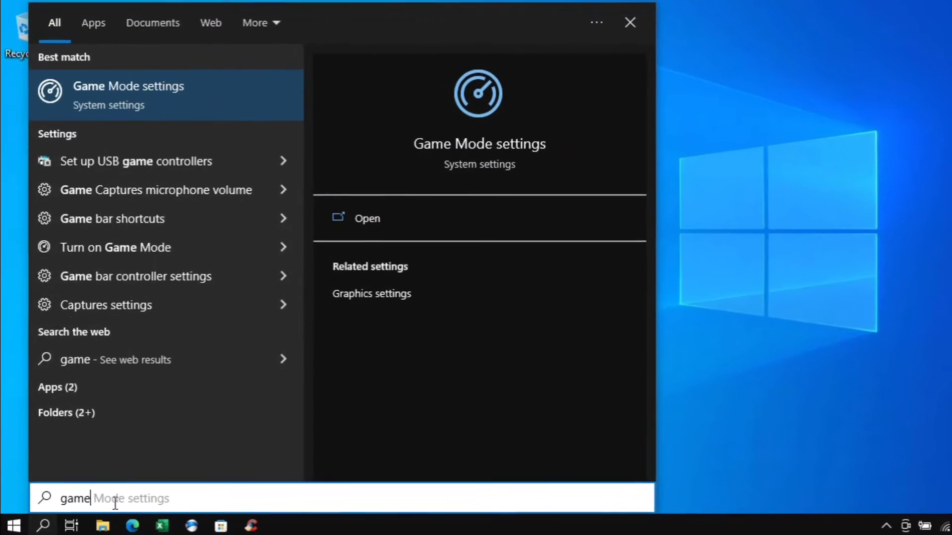
- Turn on Game Mode in the Windows gaming settings and close the Settings window
left_click(126, 110)
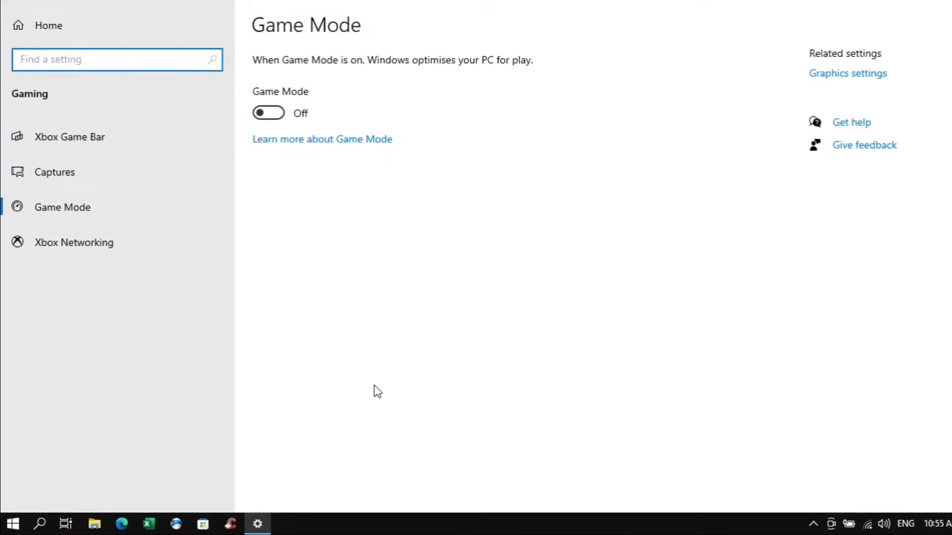
left_click(274, 113)
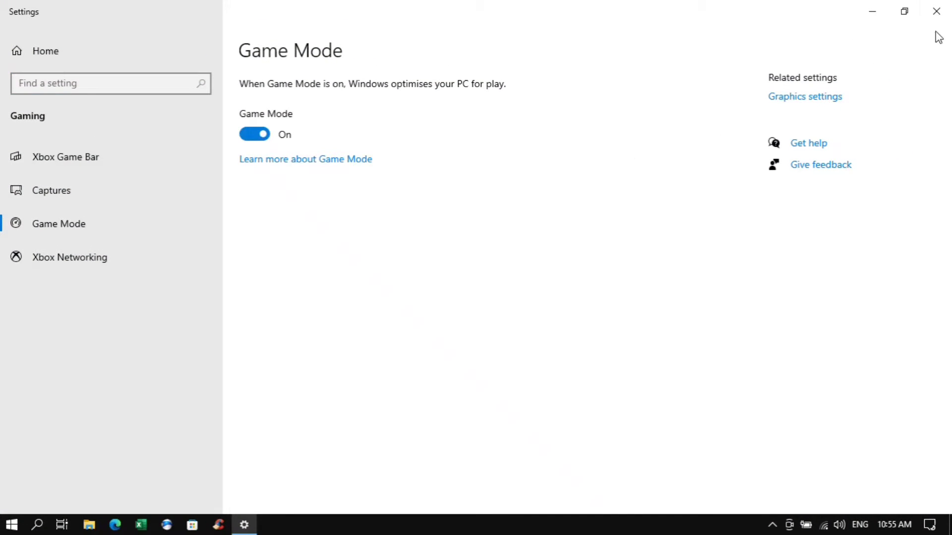
left_click(936, 12)
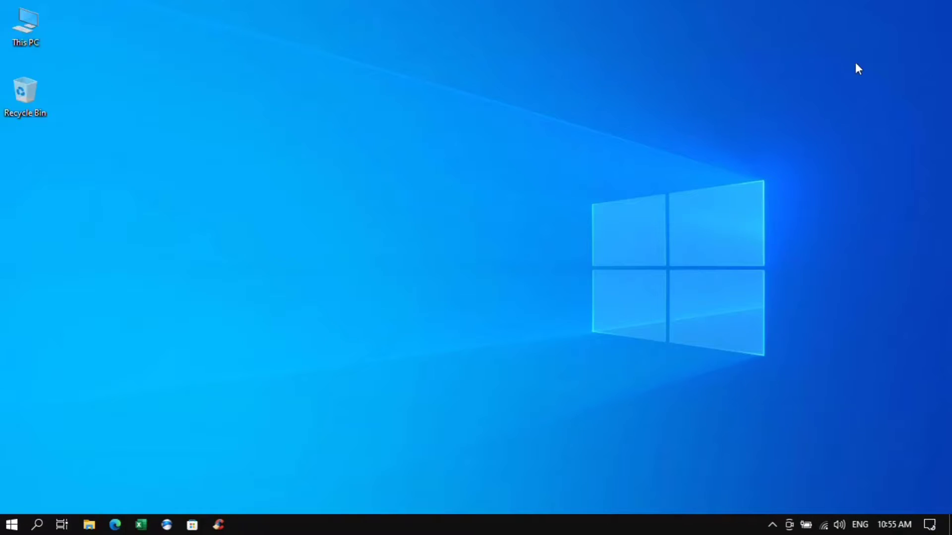
- Run dxdiag to check the system information in the DirectX Diagnostic Tool, and exit the tool
right_click(11, 524)
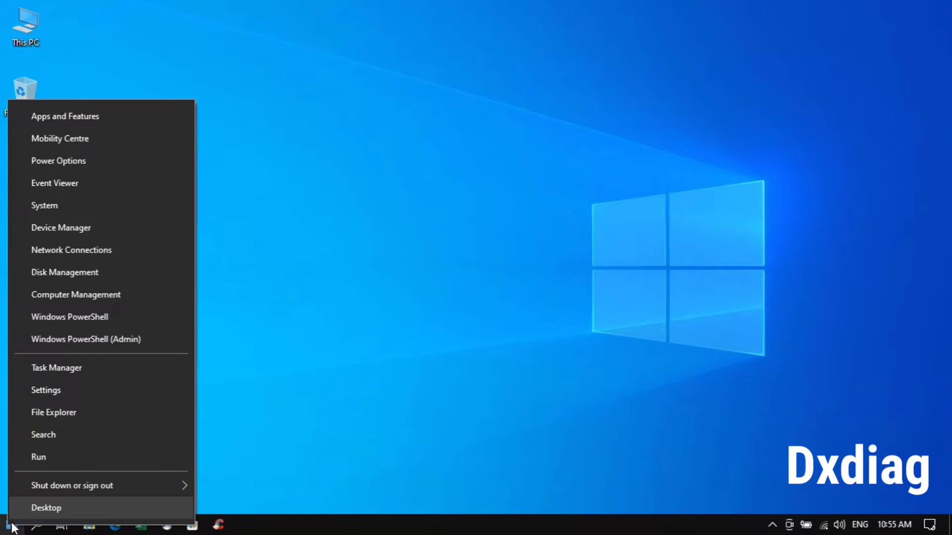
left_click(56, 456)
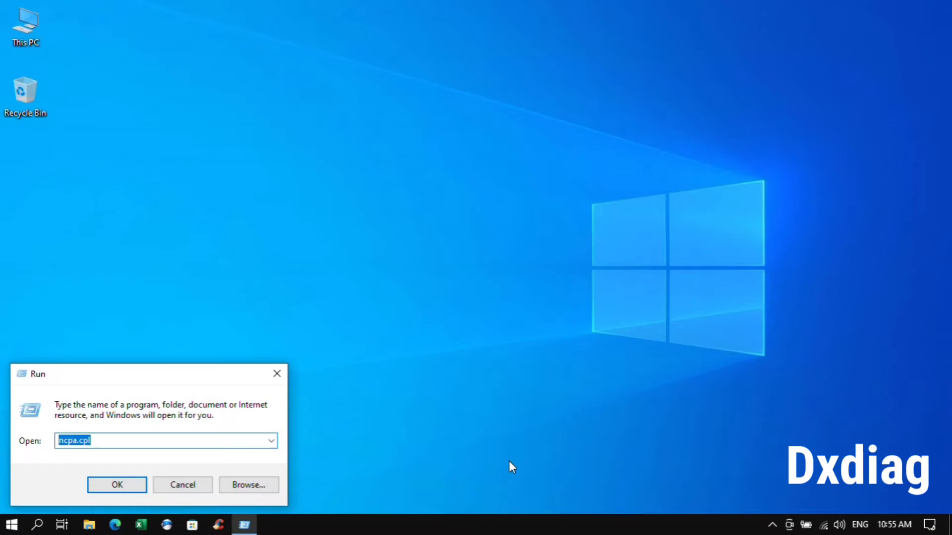
type("dx")
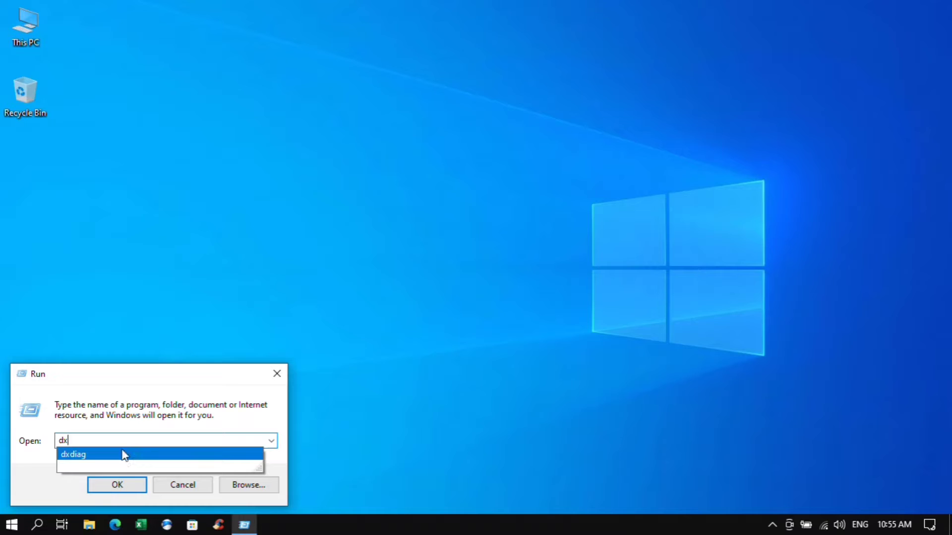
left_click(124, 455)
left_click(94, 440)
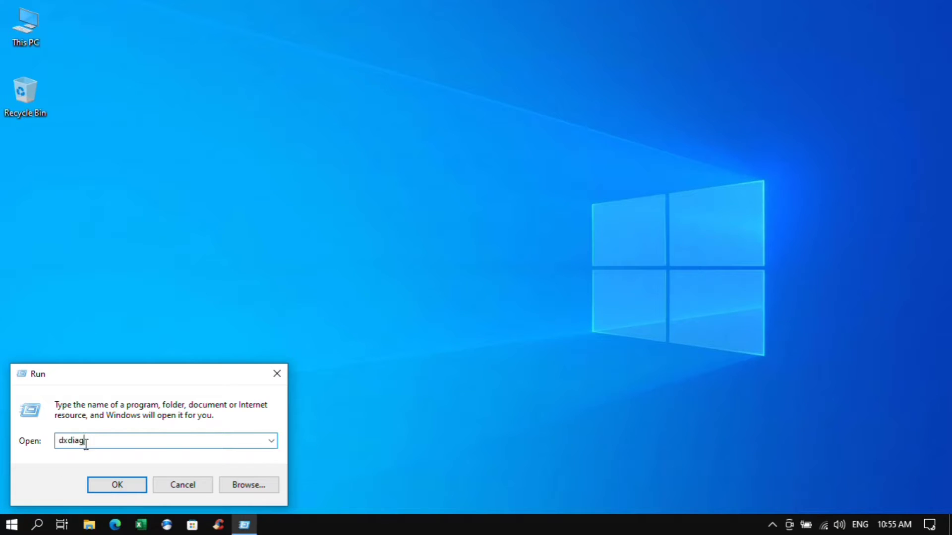
left_click(119, 485)
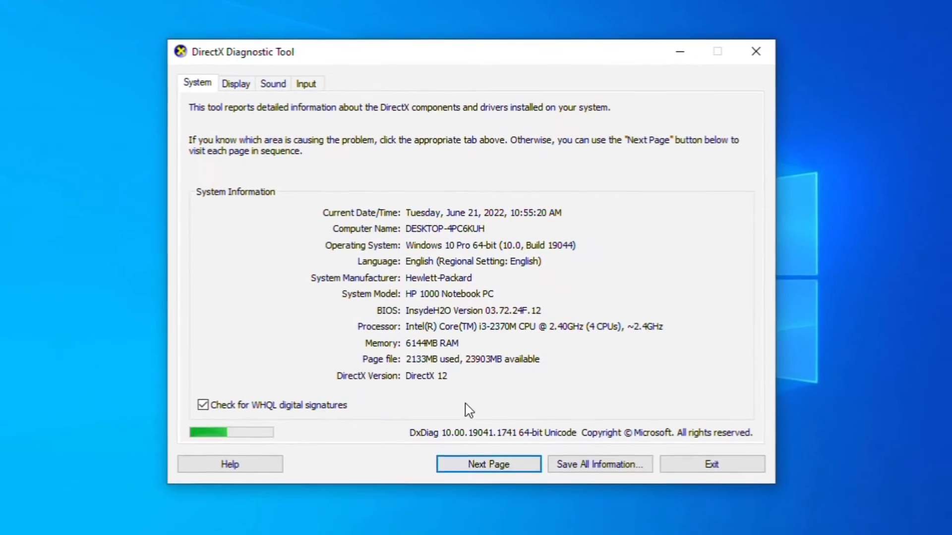
left_click(679, 444)
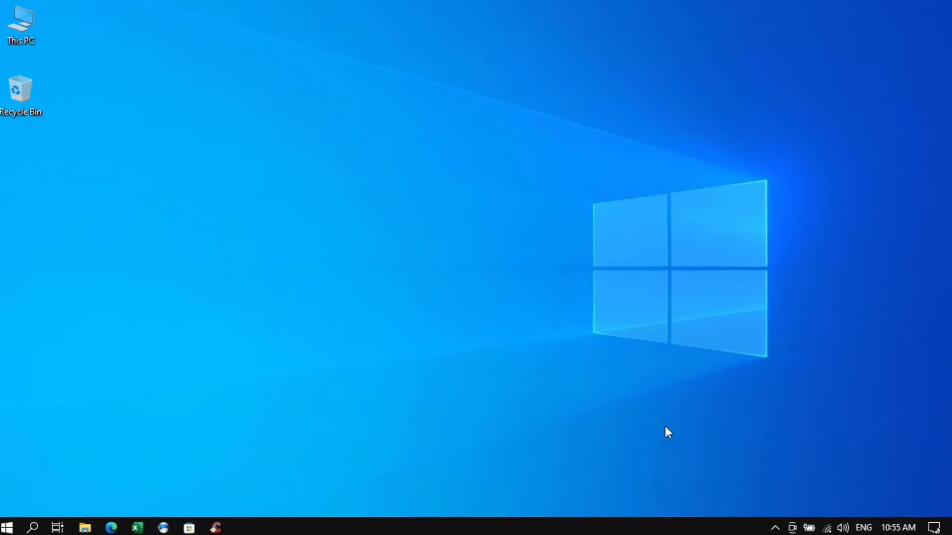
- Resume updates in the Windows Update settings, and pause updates for 7 days
left_click(39, 526)
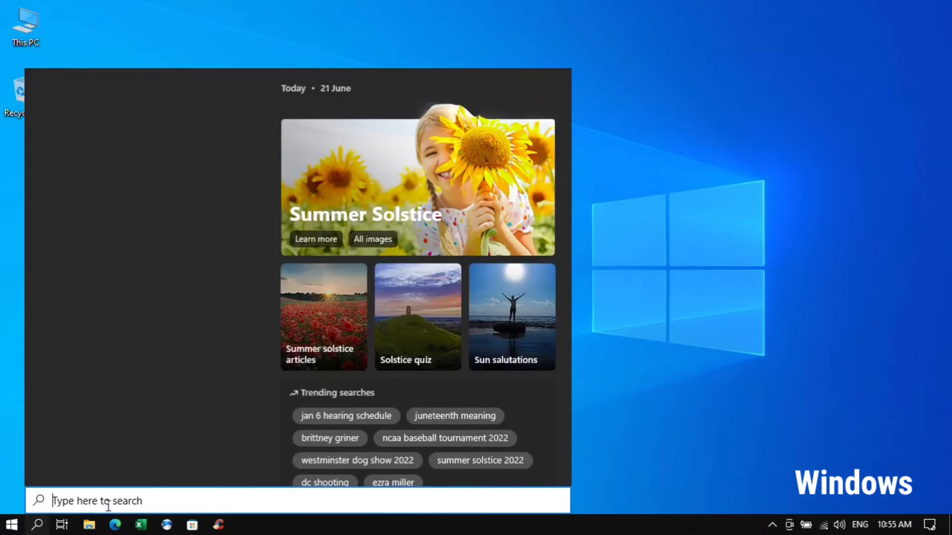
type("windows")
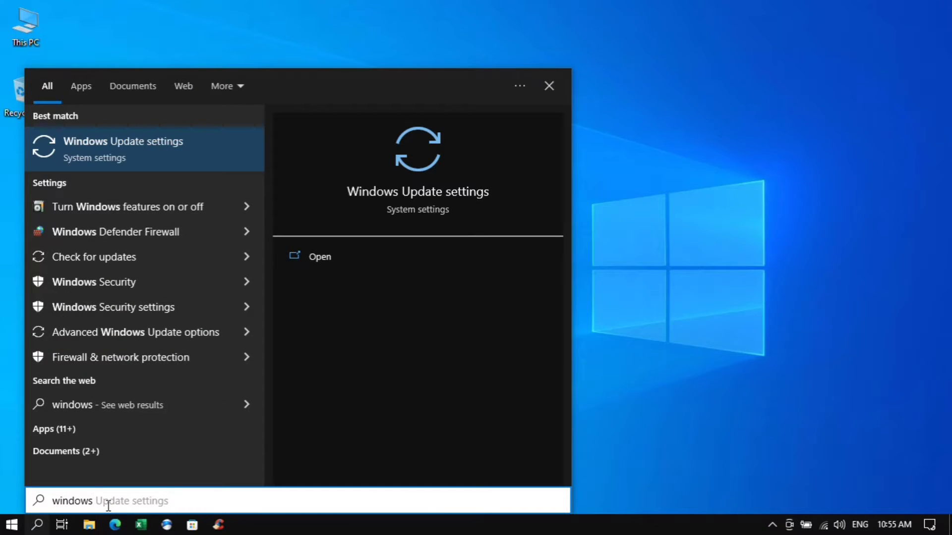
left_click(218, 159)
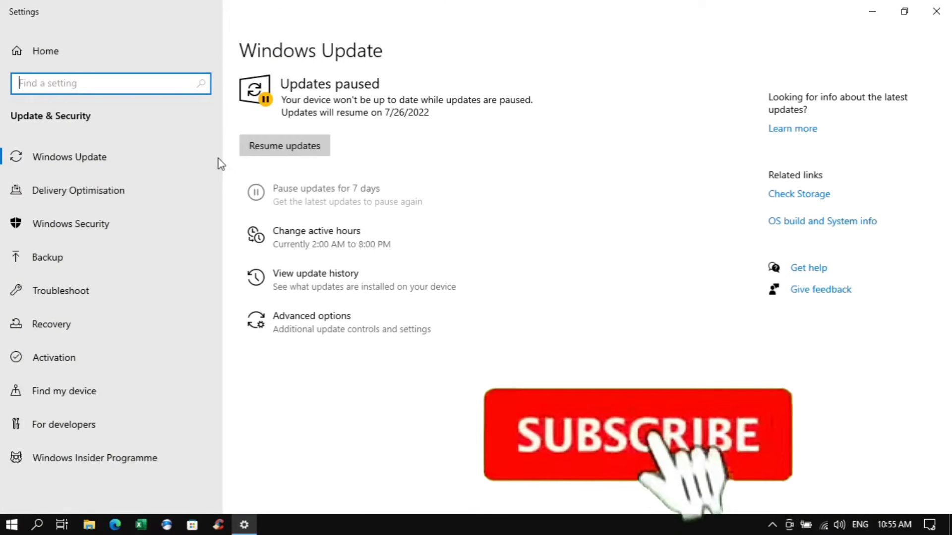
left_click(243, 201)
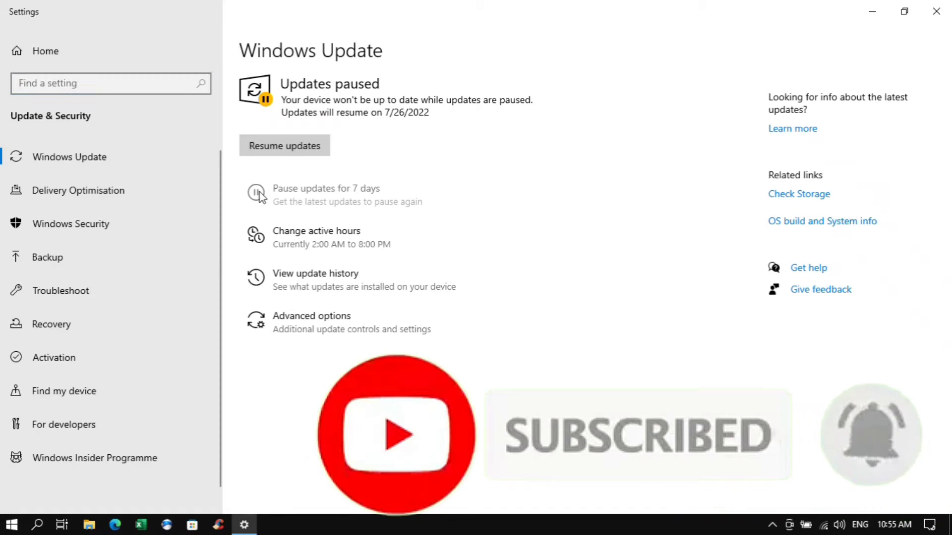
left_click(275, 146)
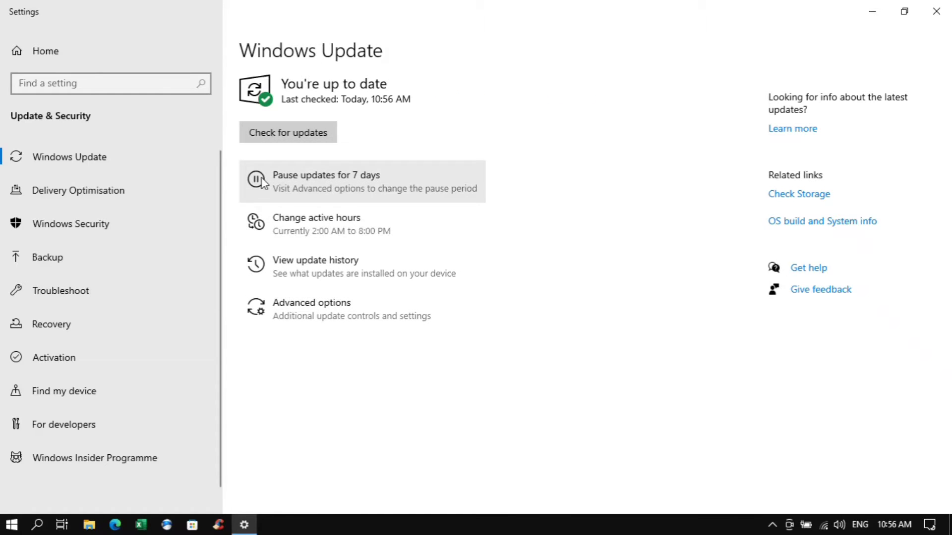
left_click(263, 184)
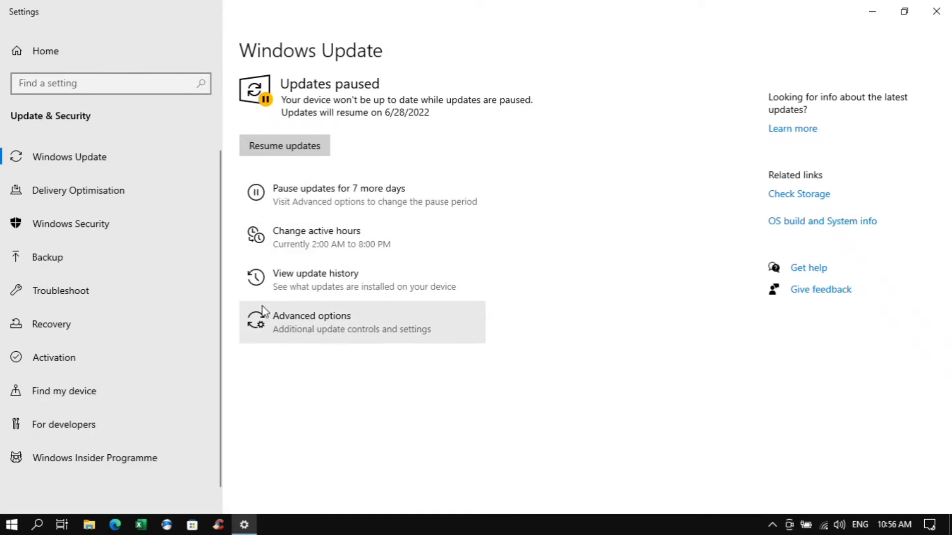
- Turn off downloading over metered connections and restarting as soon as possible in the advanced update options, and close Settings
left_click(318, 333)
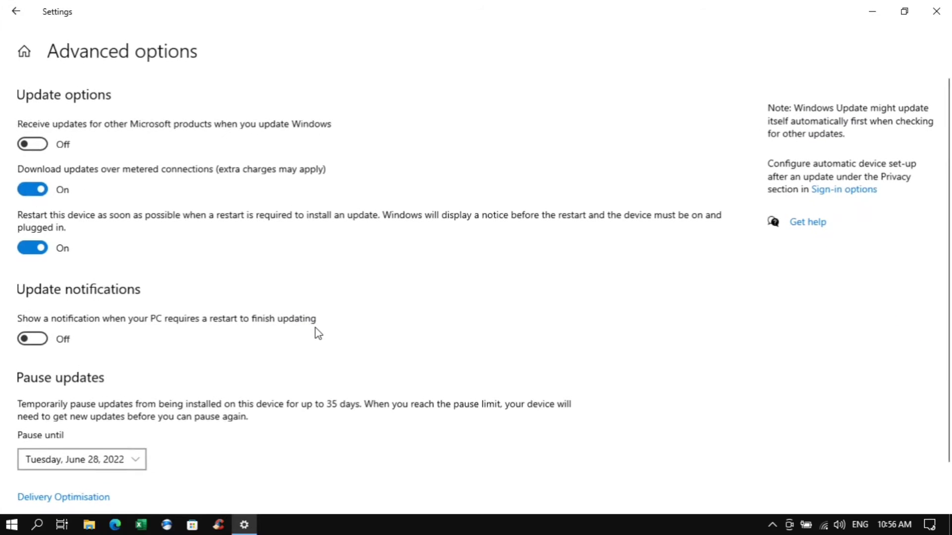
left_click(20, 191)
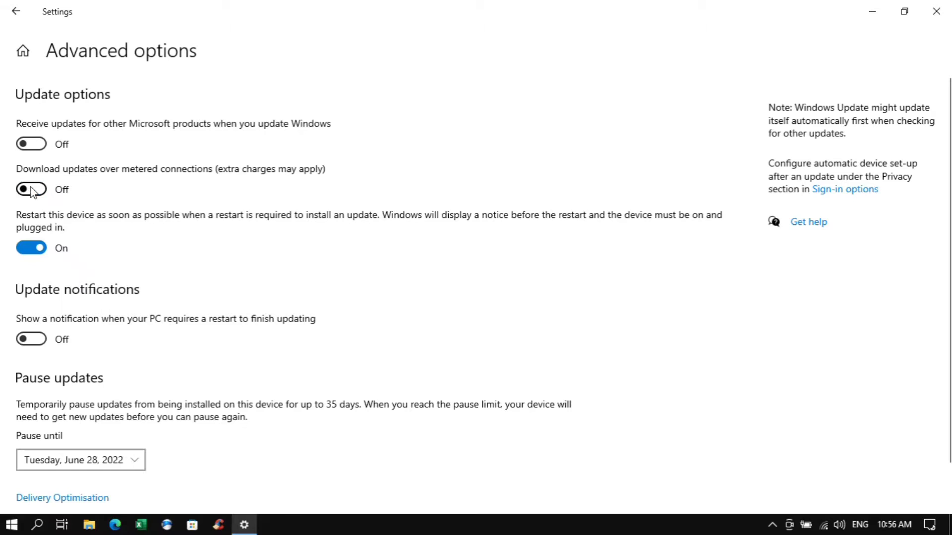
left_click(34, 250)
left_click(941, 15)
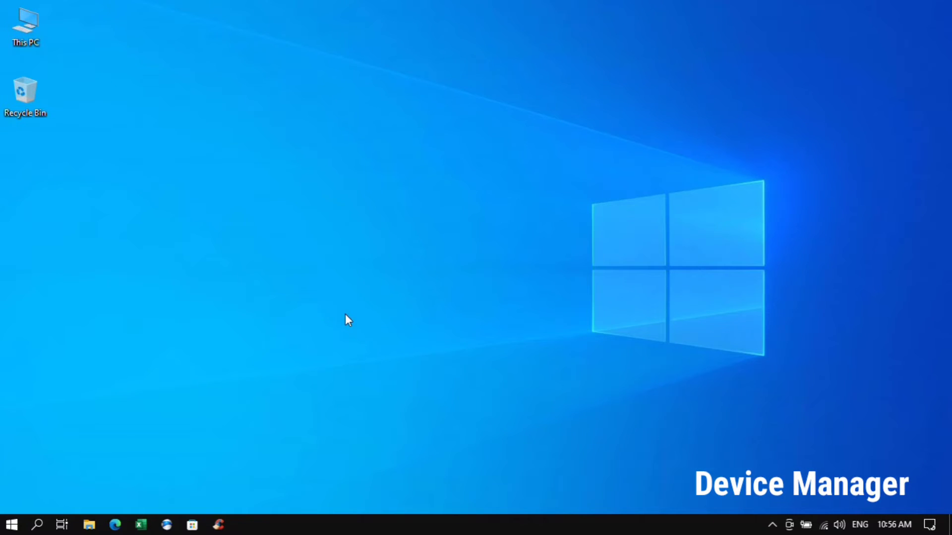
- Open Device Manager through the properties of This PC and close the Settings window
right_click(24, 24)
left_click(94, 185)
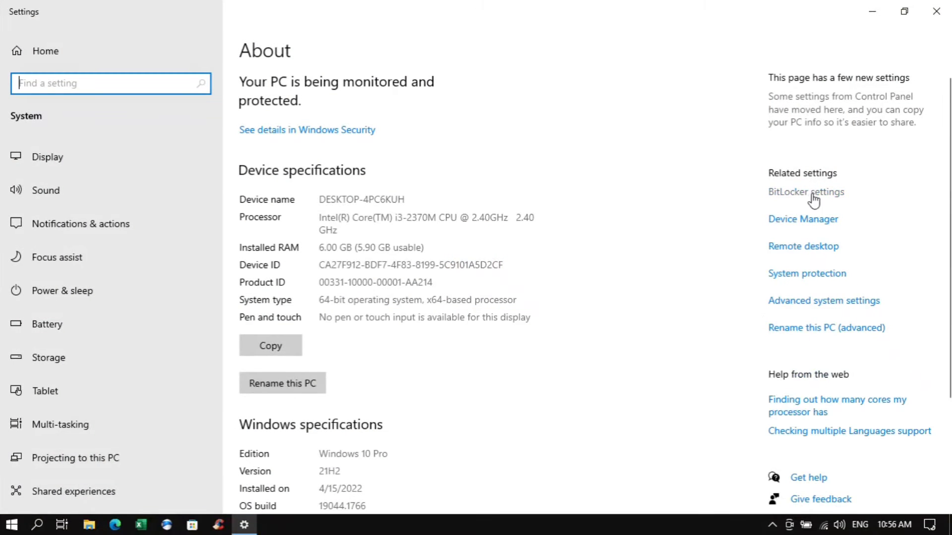
left_click(805, 221)
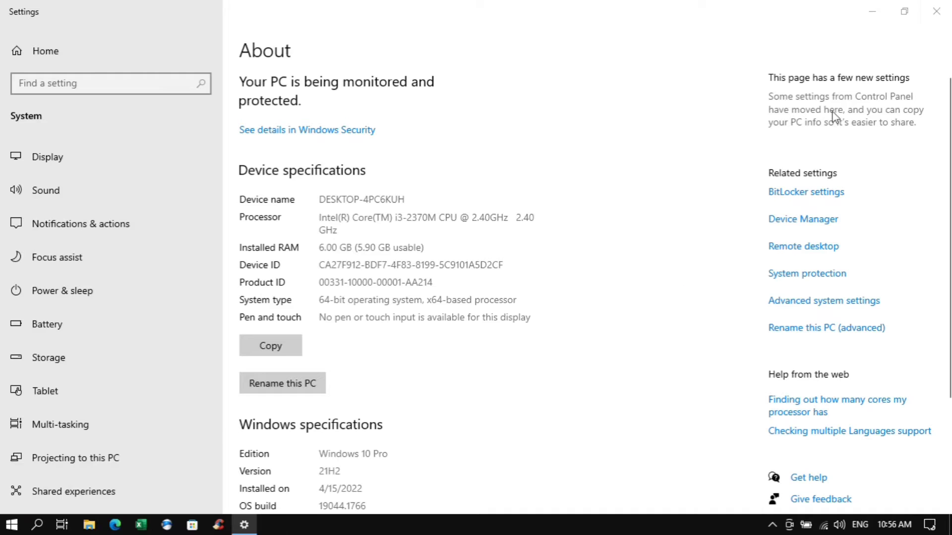
left_click(936, 11)
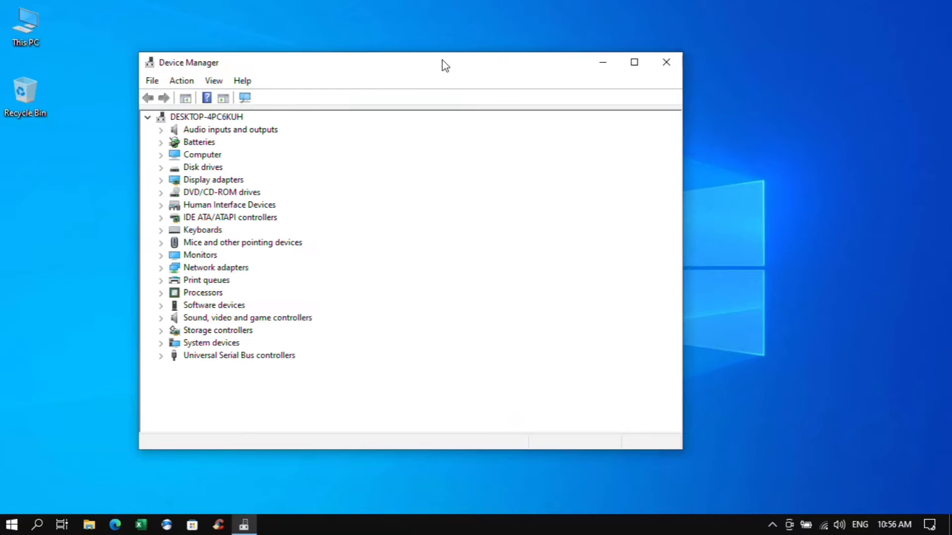
- Search automatically for an updated driver for the Intel(R) HD Graphics 3000 display adapter, and close the wizard
left_click(160, 179)
left_click(253, 192)
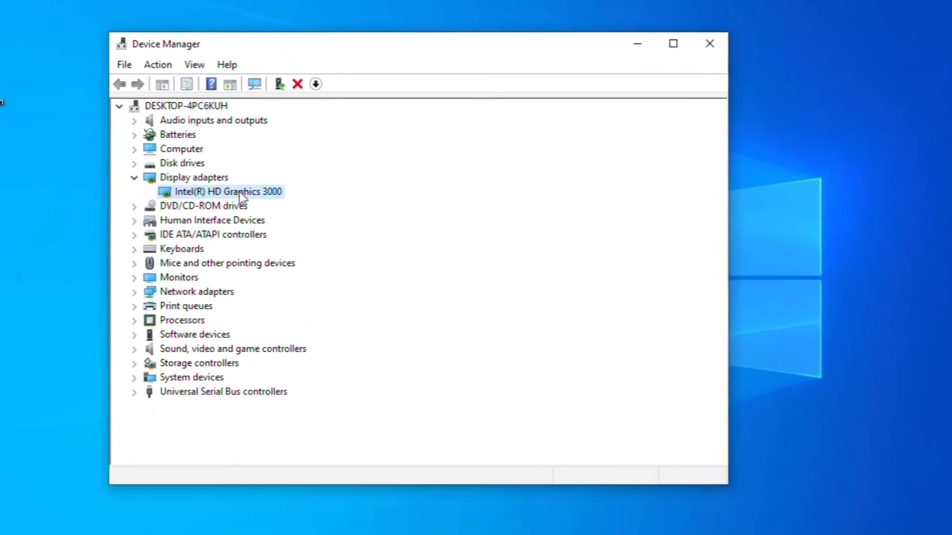
right_click(239, 192)
left_click(277, 202)
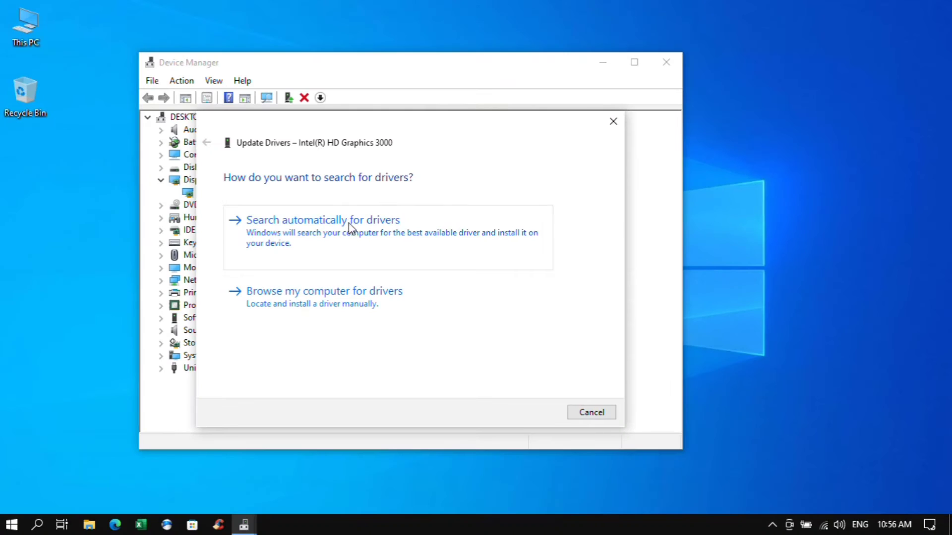
left_click(350, 227)
left_click(592, 415)
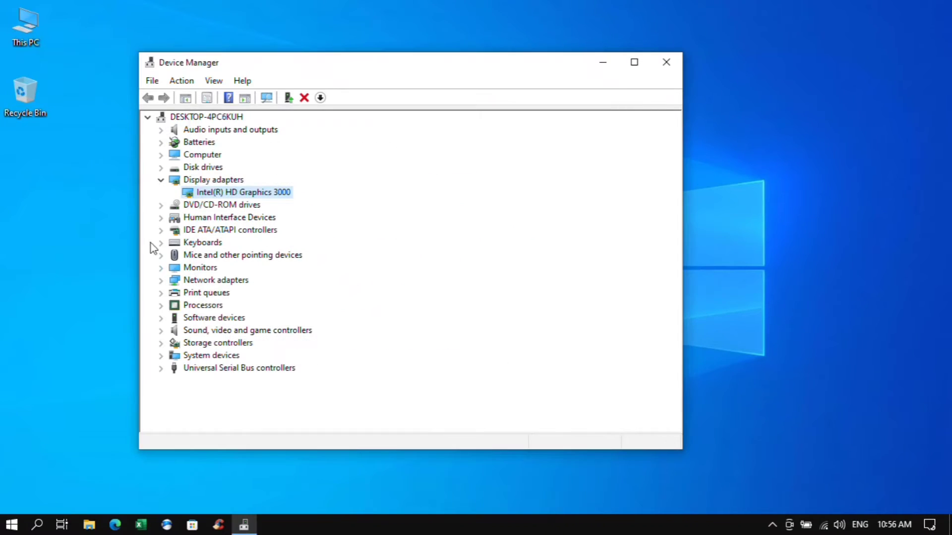
- Search automatically for an updated driver for the 802.11n USB Wireless LAN Card network adapter, and close the wizard
left_click(162, 280)
right_click(261, 286)
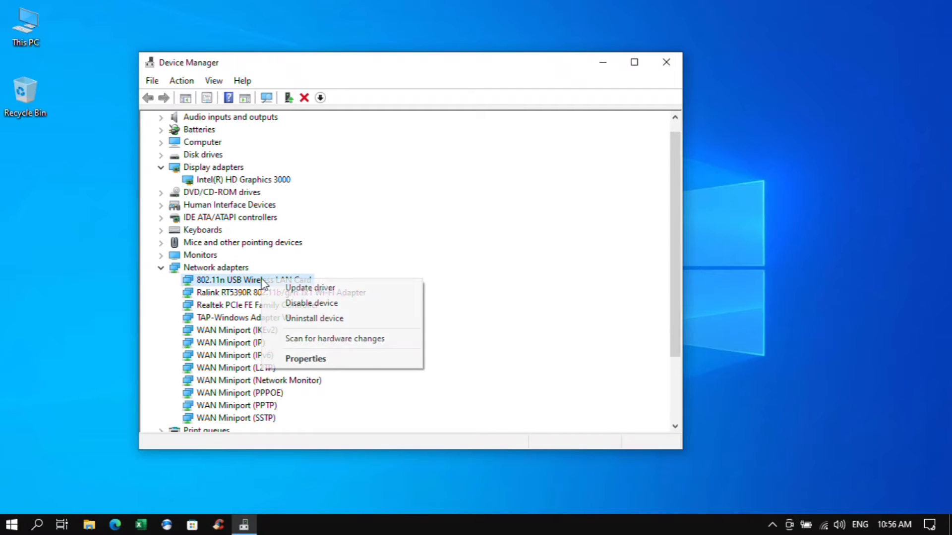
left_click(314, 289)
left_click(379, 243)
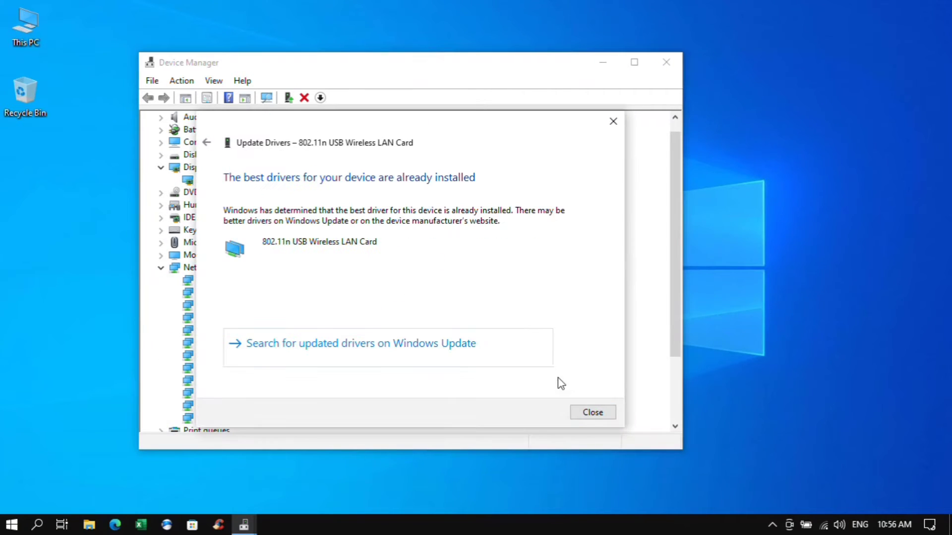
left_click(592, 413)
- Search automatically for an updated driver for the High Definition Audio Device sound controller, and close Device Manager
scroll(187, 322, "down", 3)
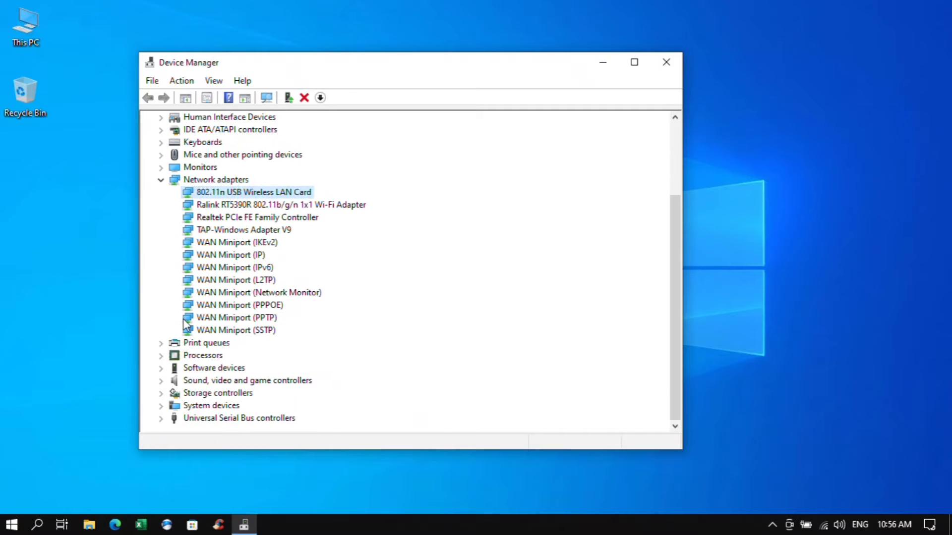
left_click(161, 381)
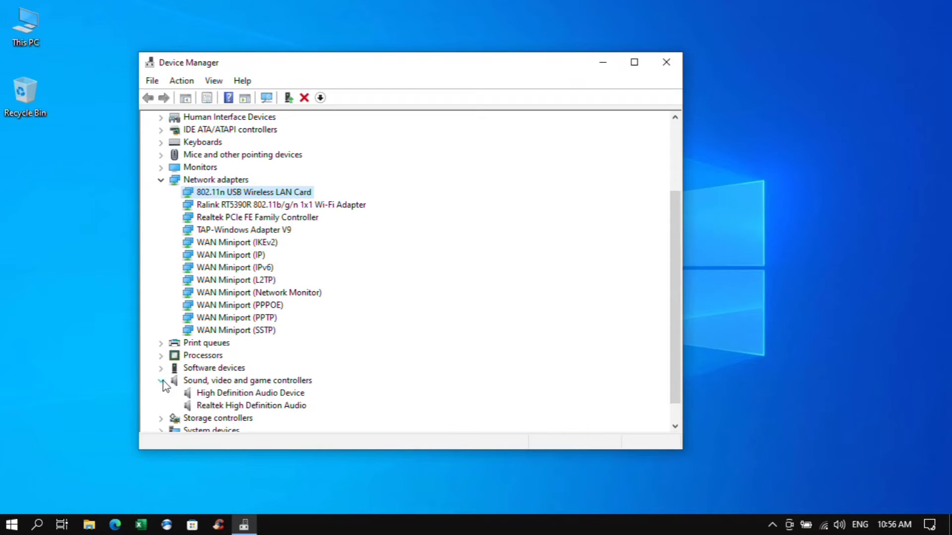
left_click(259, 383)
left_click(261, 394)
right_click(260, 394)
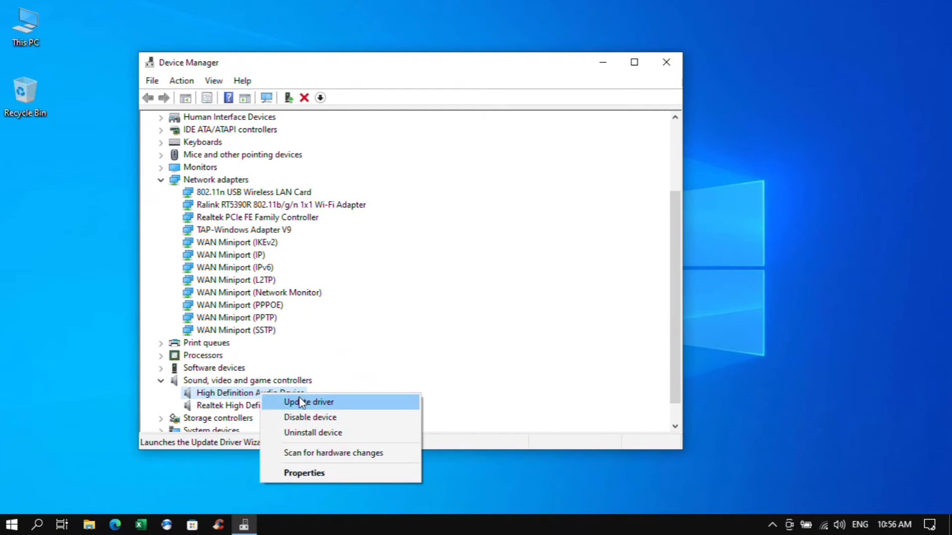
left_click(301, 403)
left_click(391, 236)
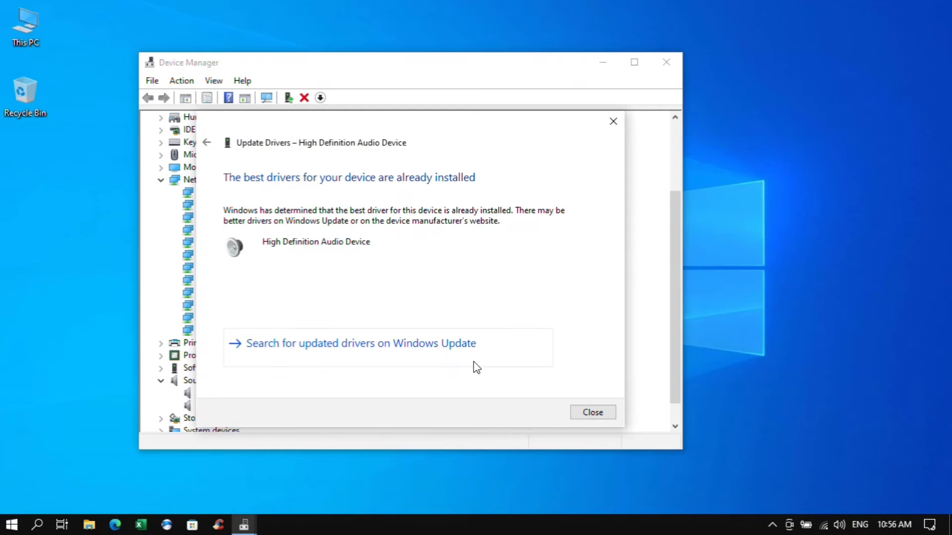
left_click(601, 417)
left_click(665, 63)
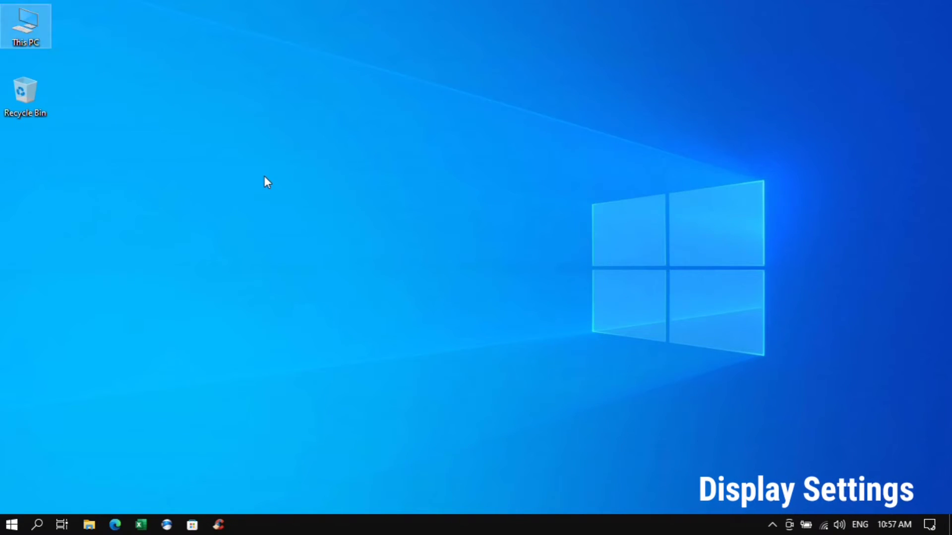
- Open the advanced display settings from the desktop's display settings
right_click(263, 177)
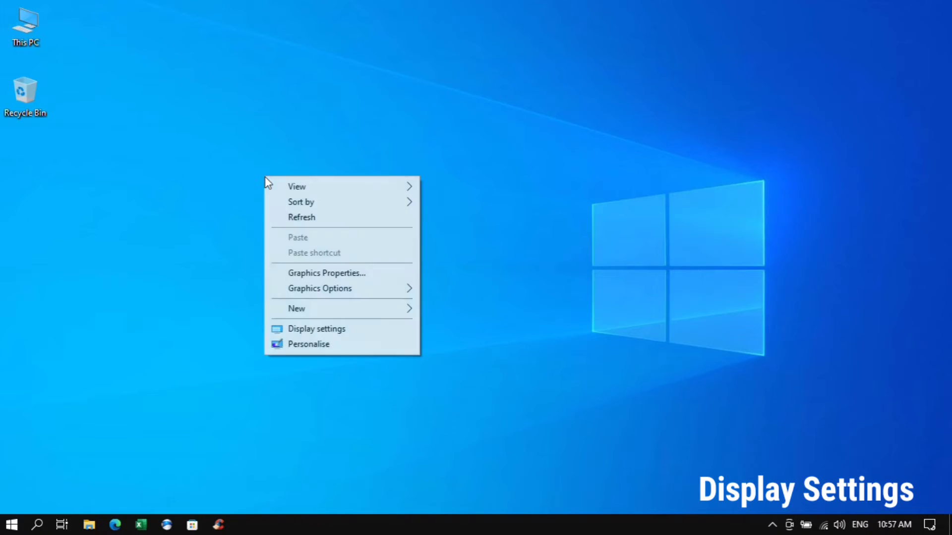
left_click(306, 331)
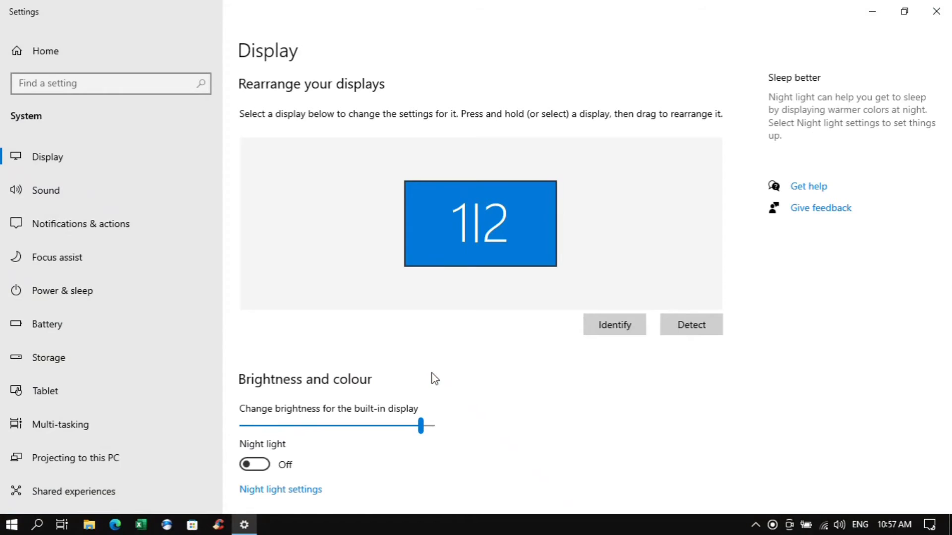
scroll(432, 373, "down", 5)
scroll(434, 379, "down", 2)
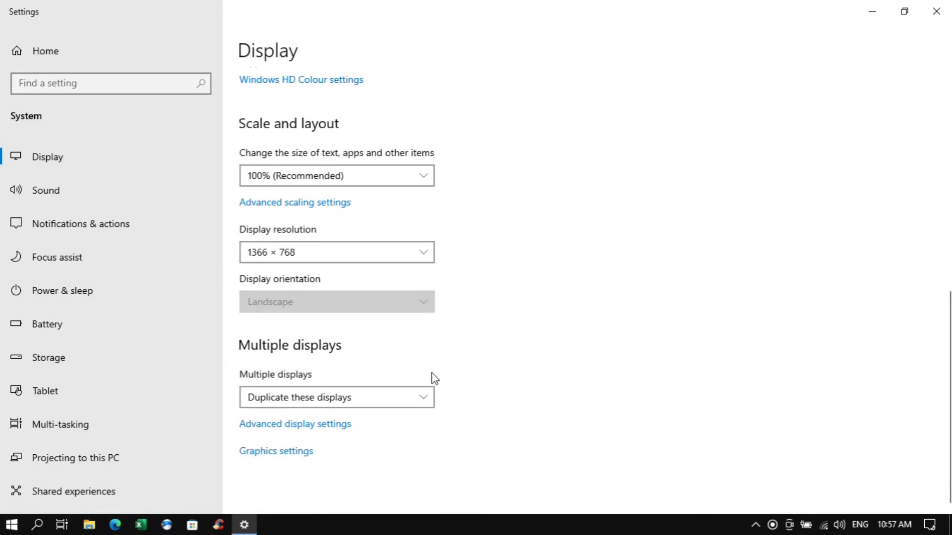
left_click(286, 425)
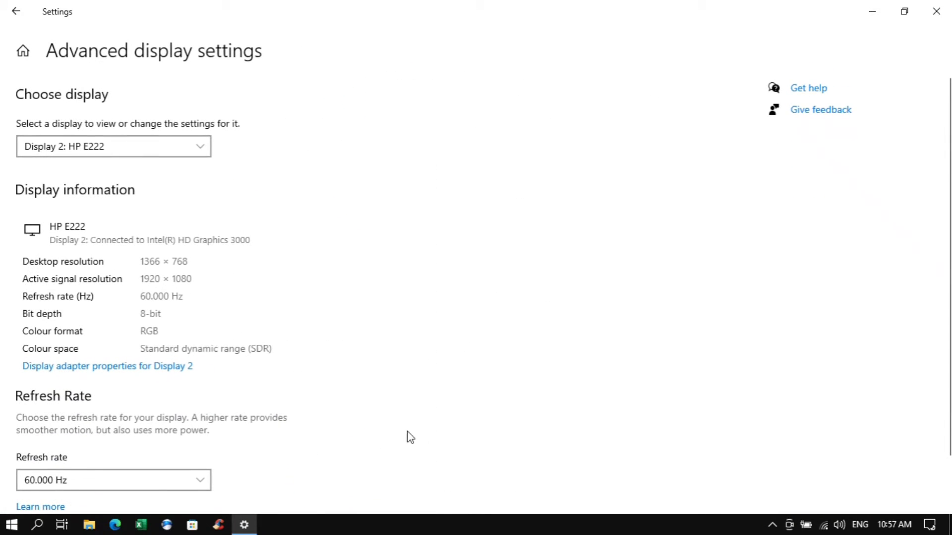
- Check which displays can be chosen in the advanced display settings, keep HP E222, and close Settings
left_click(169, 141)
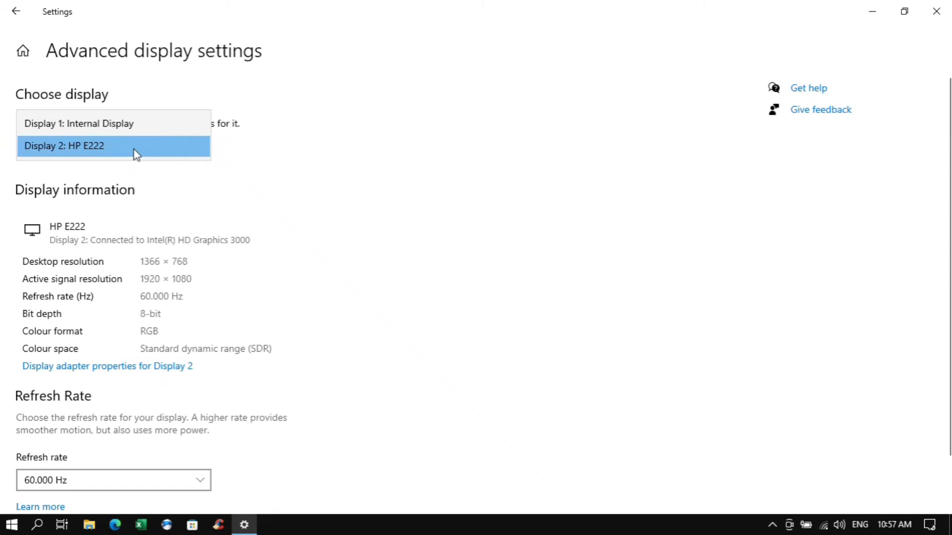
left_click(427, 273)
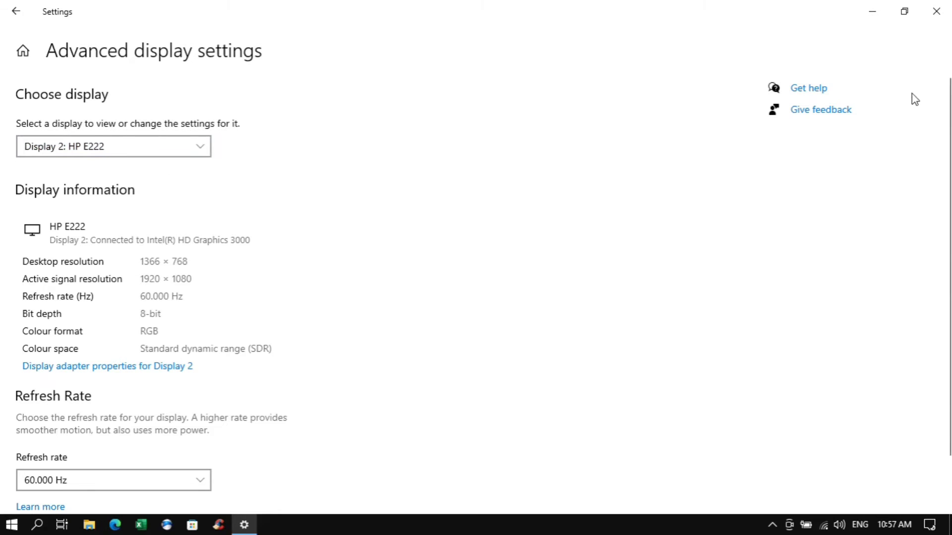
left_click(937, 10)
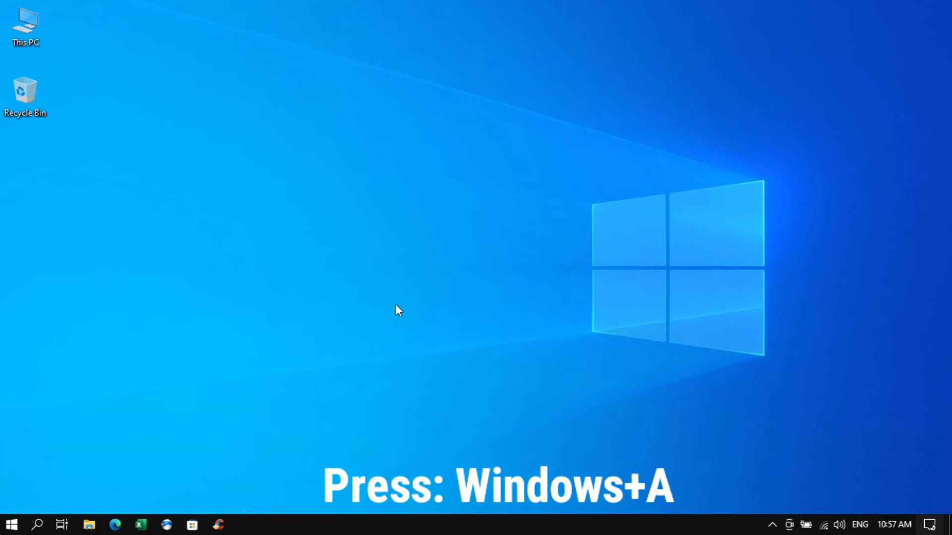
- Turn off notifications from apps and other senders through the Action Centre's notification settings, and close Settings
key("super+a")
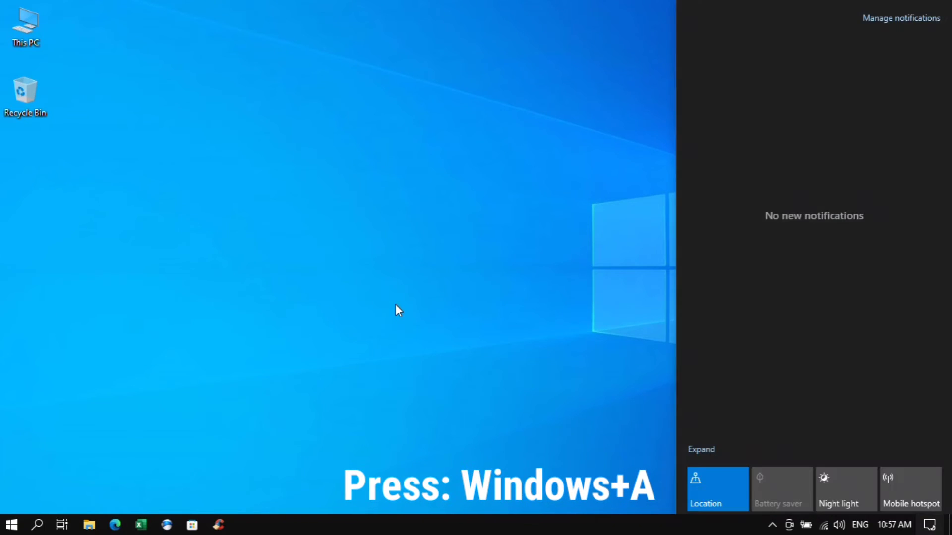
left_click(898, 20)
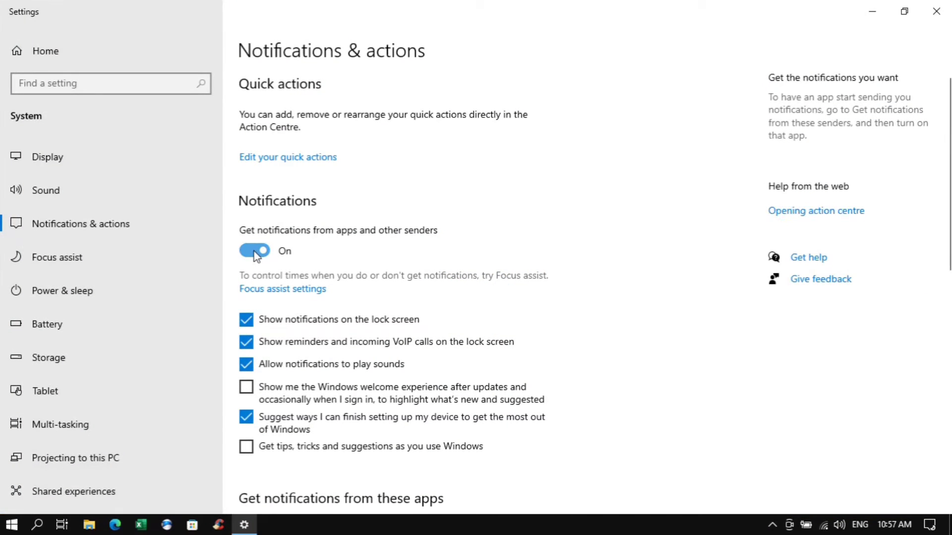
left_click(290, 253)
scroll(291, 258, "down", 5)
left_click(246, 216)
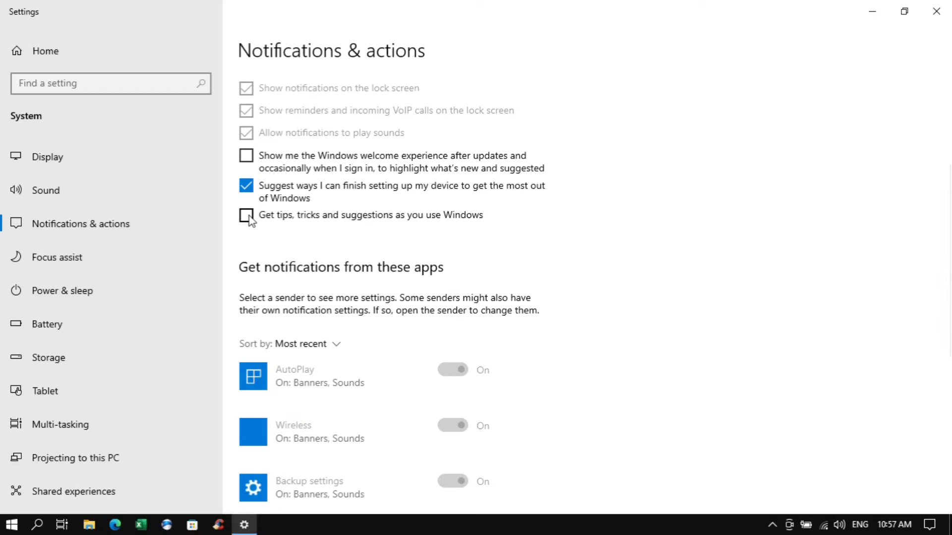
left_click(249, 219)
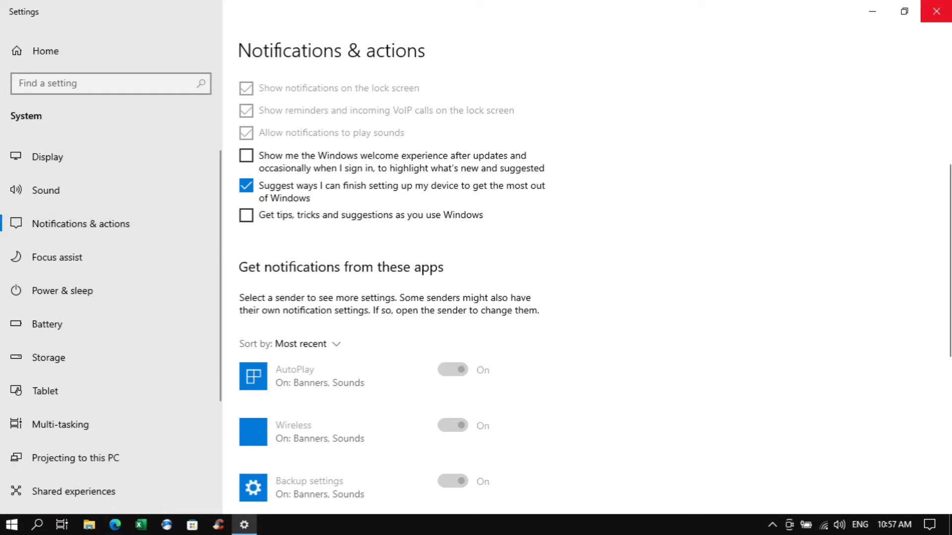
left_click(944, 6)
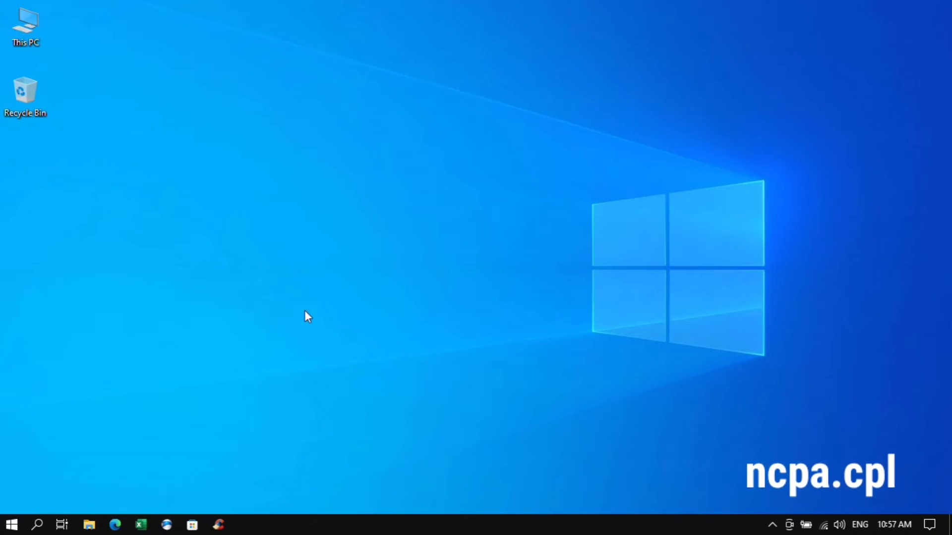
- Open the Network Connections window by running the command ncpa.cpl
right_click(12, 524)
left_click(55, 451)
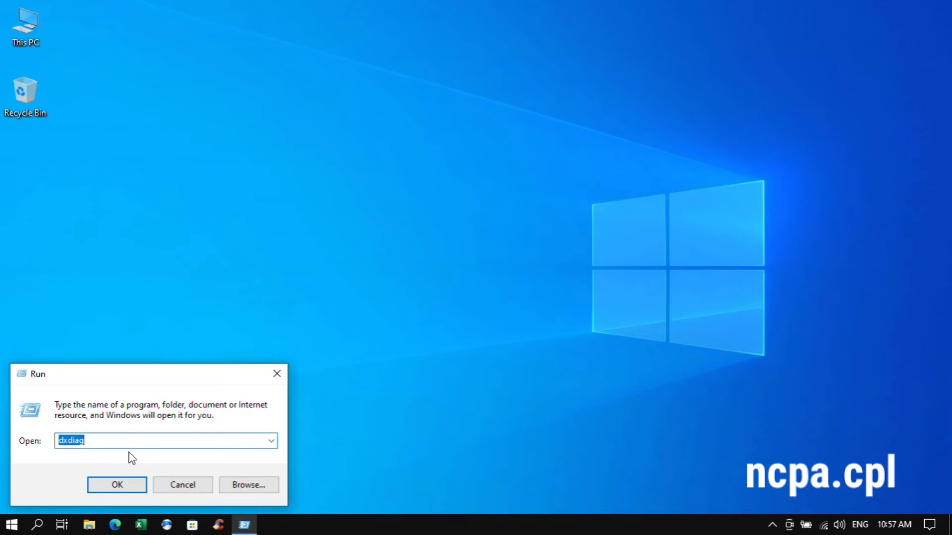
type("nc")
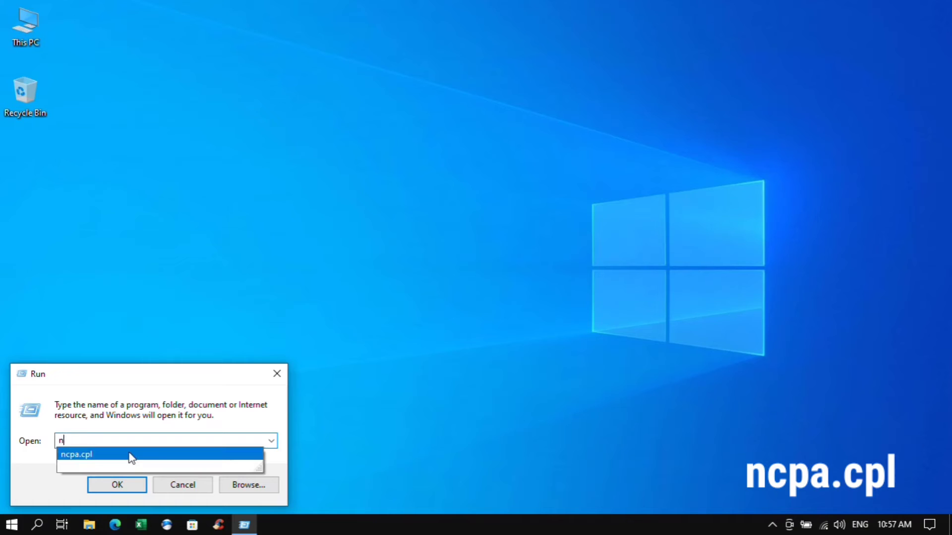
left_click(101, 455)
left_click(107, 441)
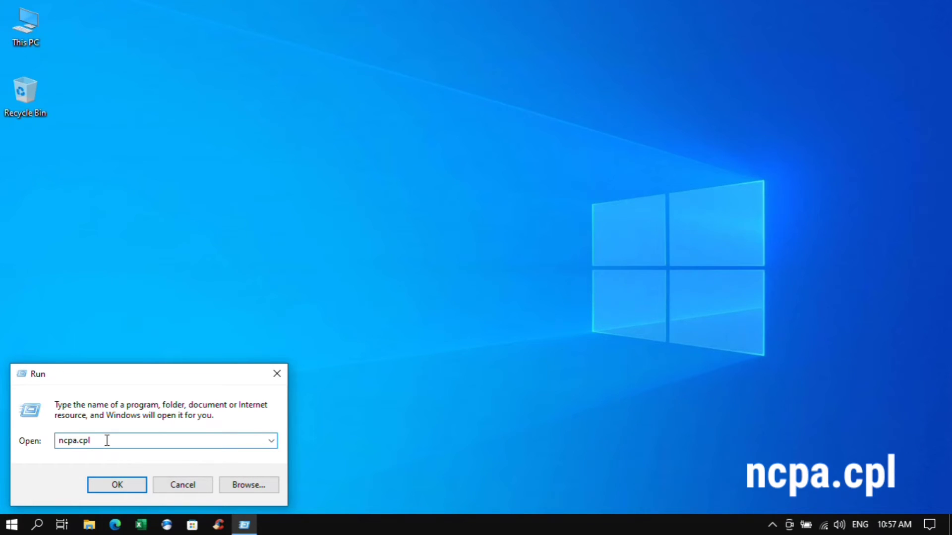
left_click(107, 486)
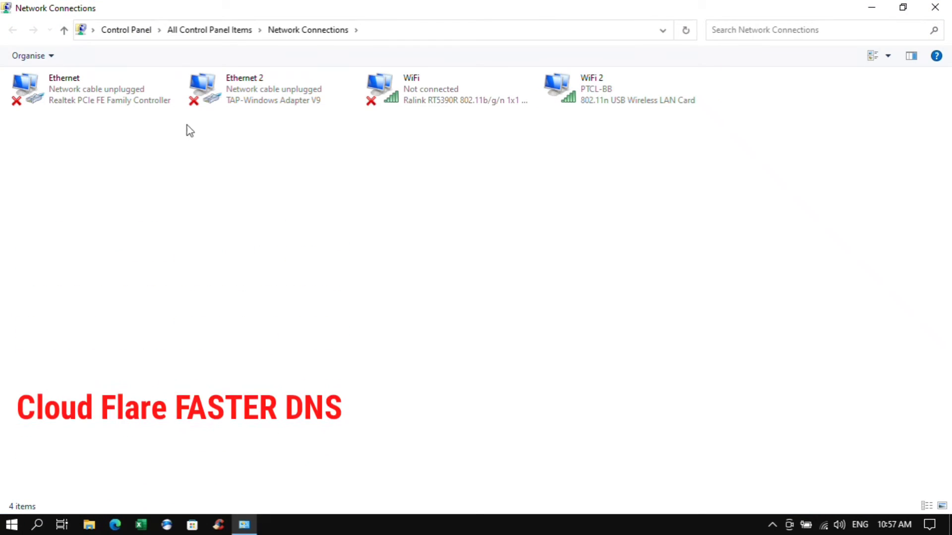
left_click(115, 101)
left_click(612, 90)
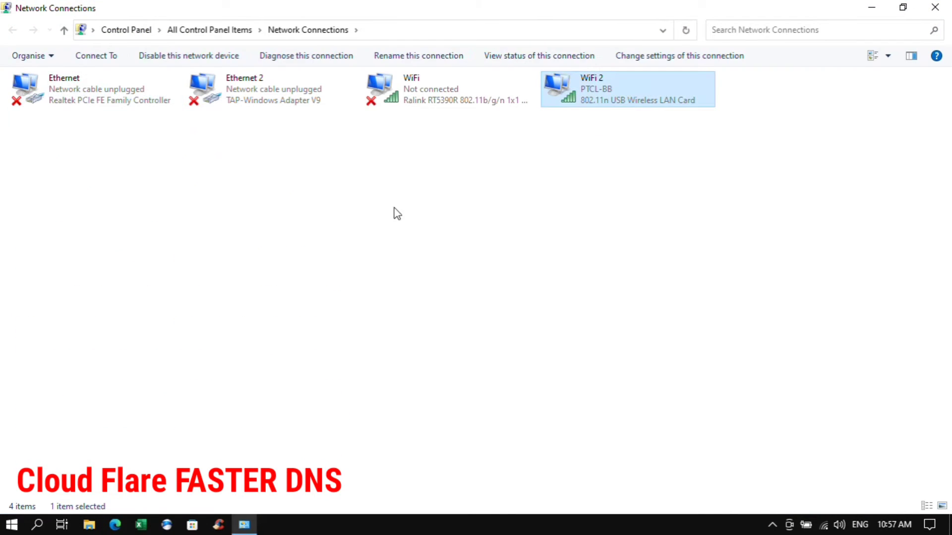
left_click(77, 105)
right_click(77, 105)
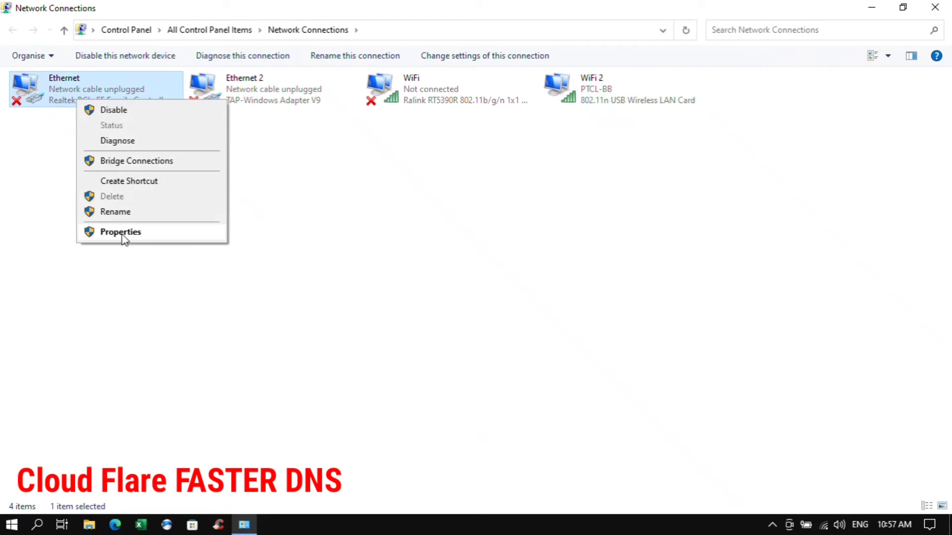
left_click(469, 252)
left_click(595, 84)
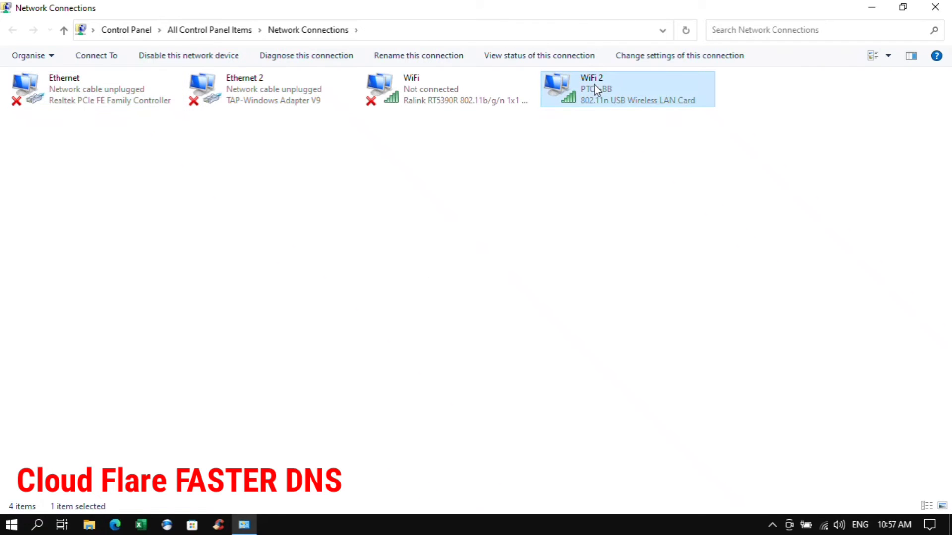
right_click(593, 84)
left_click(539, 318)
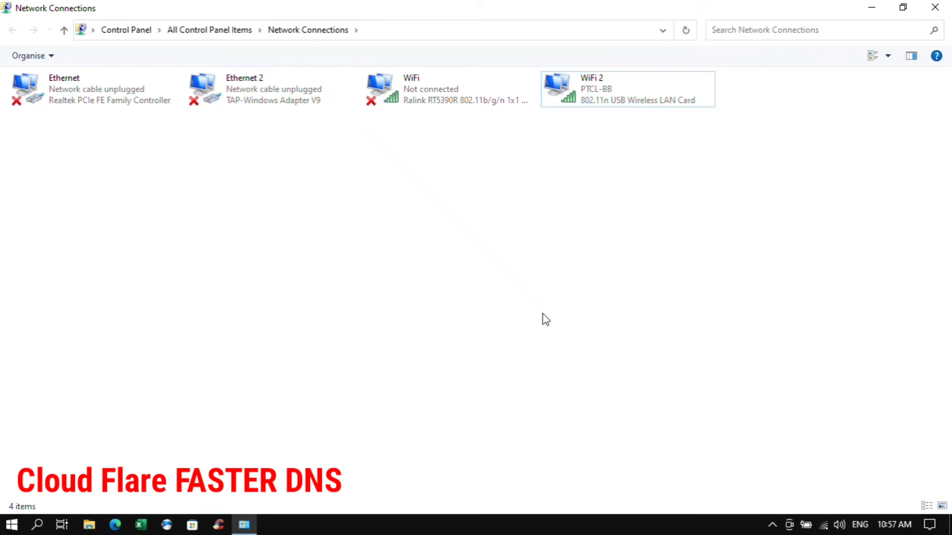
- Open the Internet Protocol Version 4 (TCP/IPv4) properties of the WiFi 2 connection
right_click(613, 88)
left_click(661, 235)
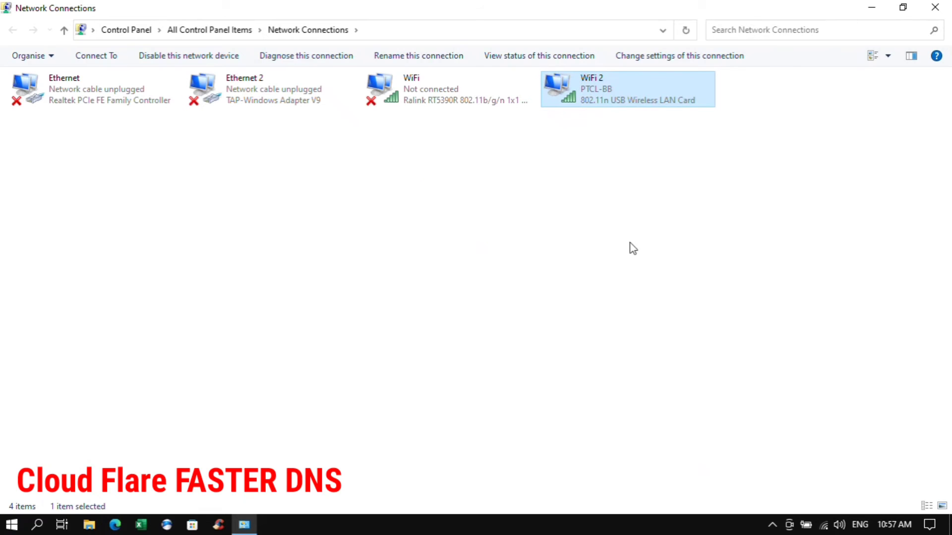
left_click_drag(167, 70, 514, 132)
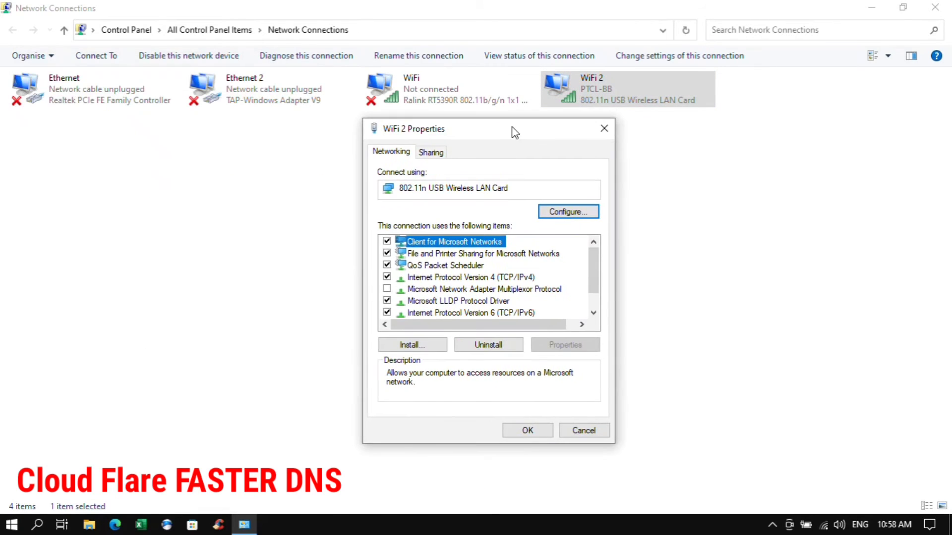
left_click(507, 279)
left_click(559, 346)
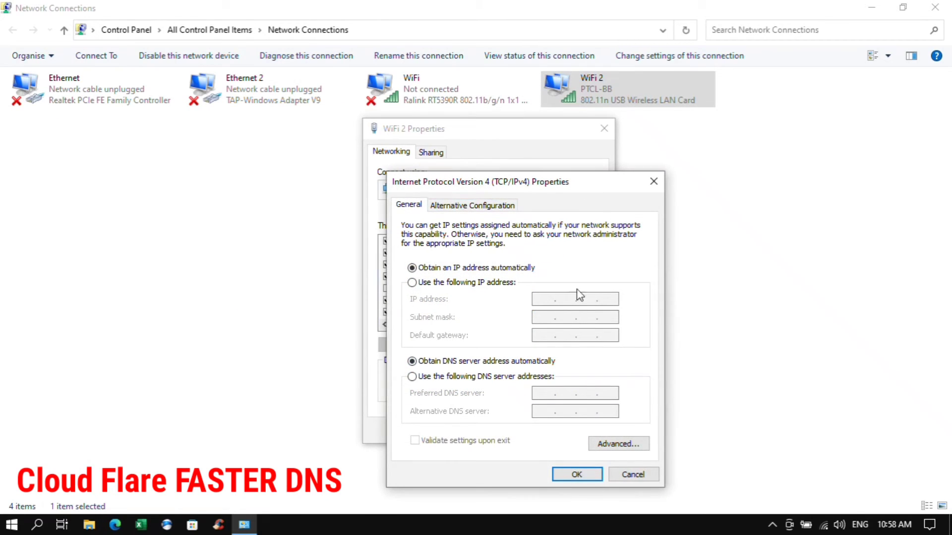
- Use a manual DNS server for IPv4 with 1.1.1.1 as the preferred server, confirm, and close the connection windows
left_click(412, 376)
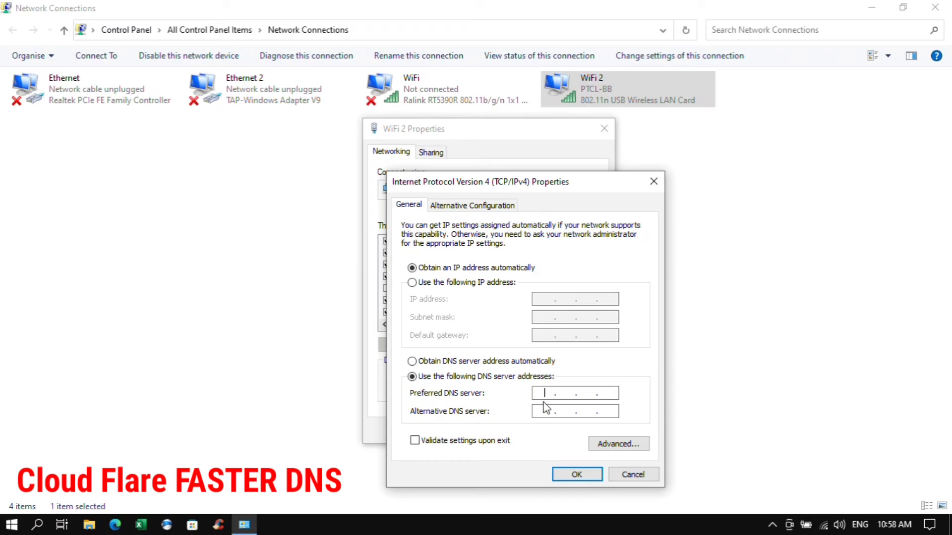
type("1 . 1 . 1 . 1")
left_click(575, 475)
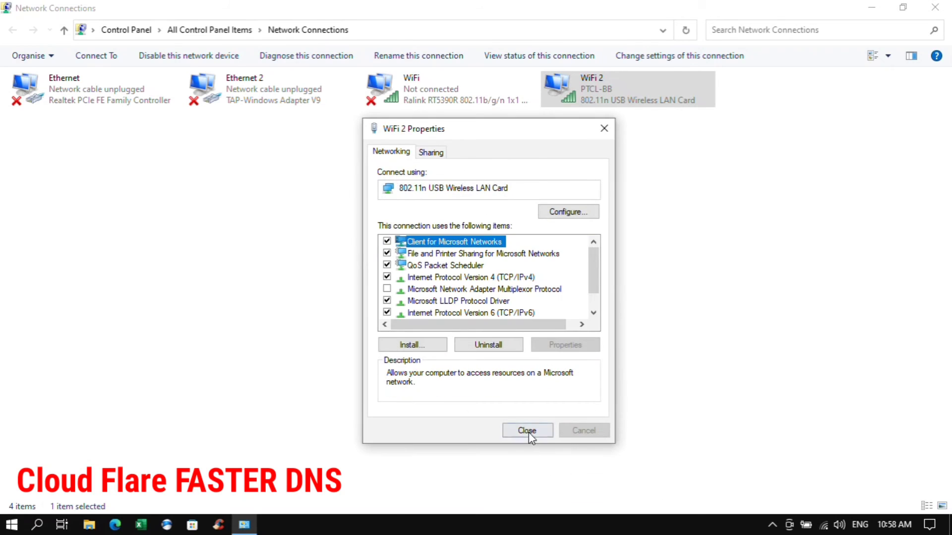
left_click(527, 431)
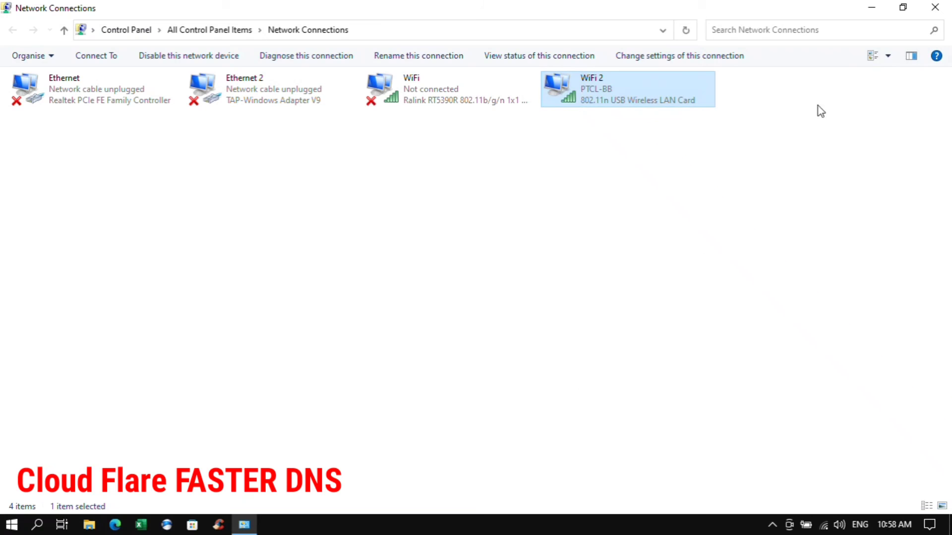
left_click(933, 8)
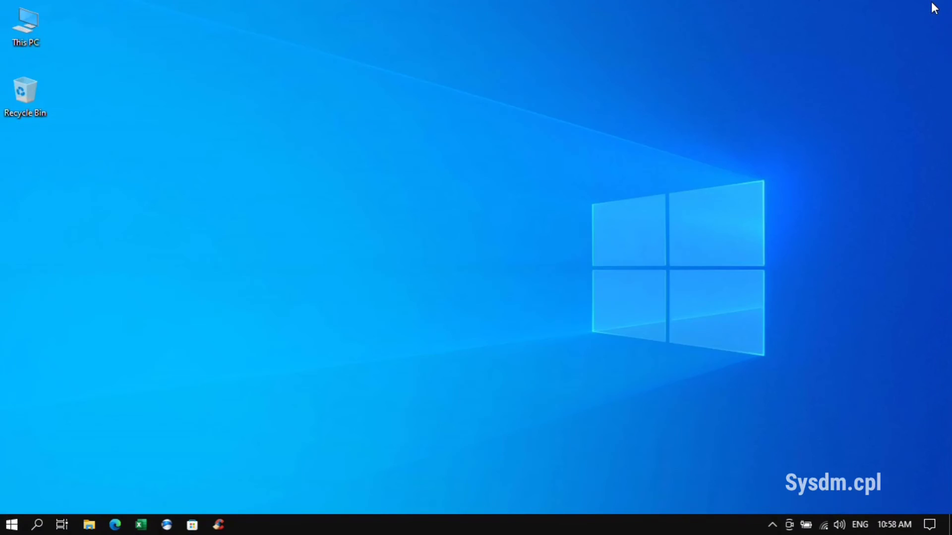
- Run sysdm.cpl to open System Properties and bring up the advanced Performance settings
right_click(11, 525)
left_click(70, 457)
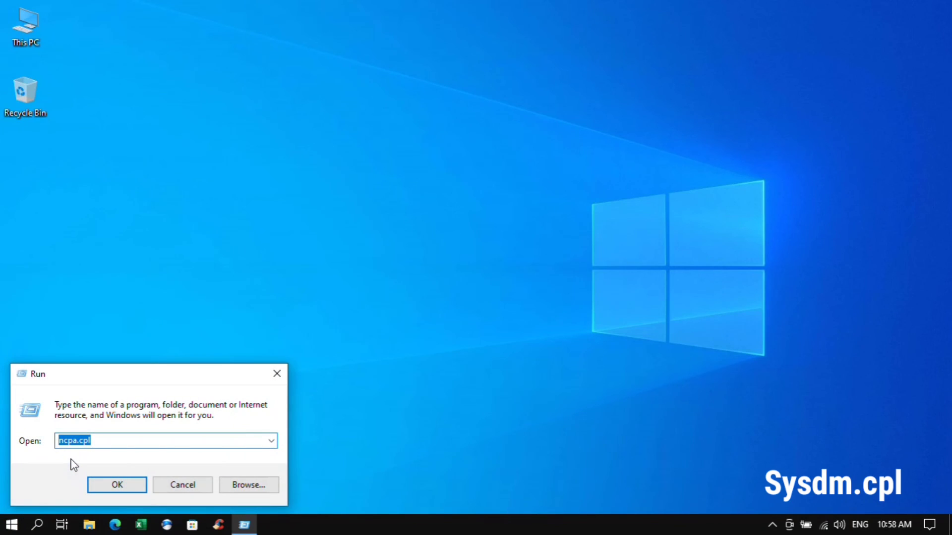
type("sysdm")
left_click(116, 485)
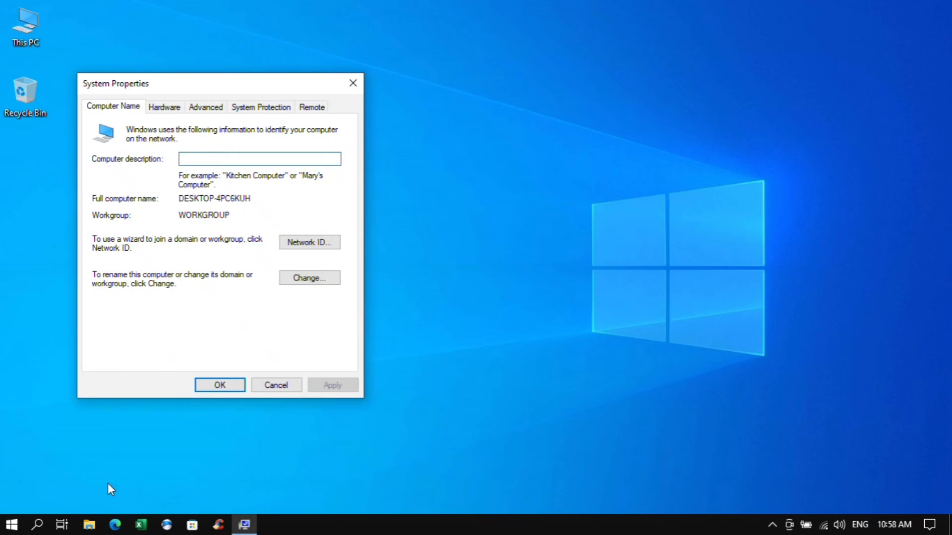
left_click(207, 107)
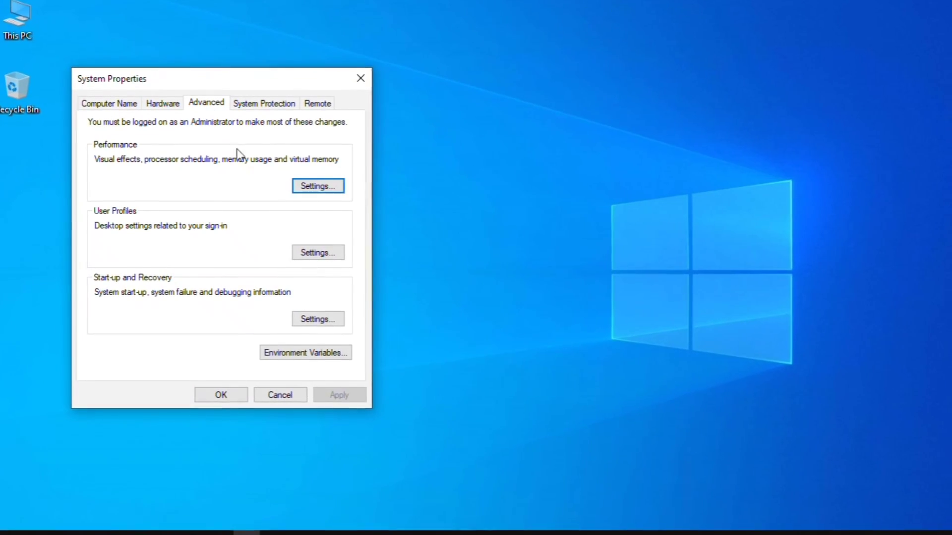
left_click(315, 187)
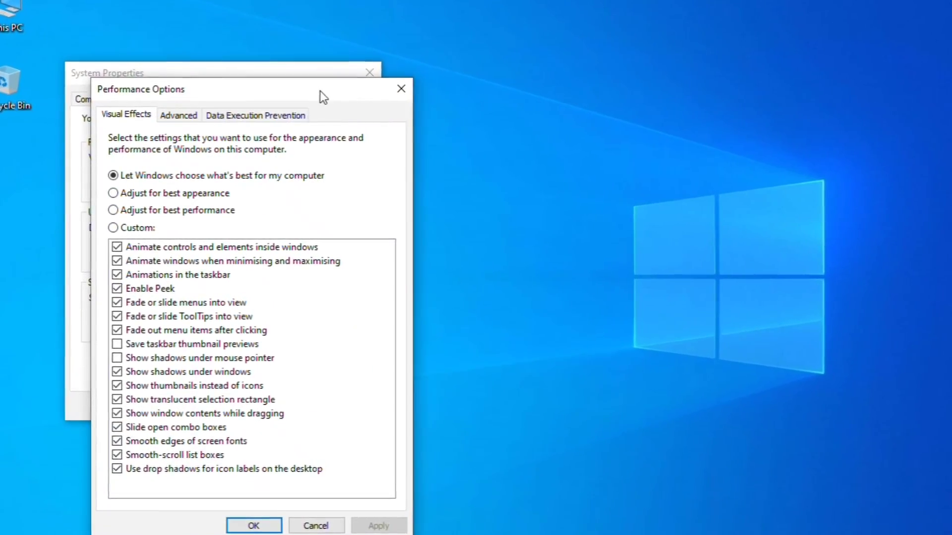
- Set the visual effects to "Adjust for best performance", apply the change, and close both system dialogs
left_click_drag(320, 91, 684, 20)
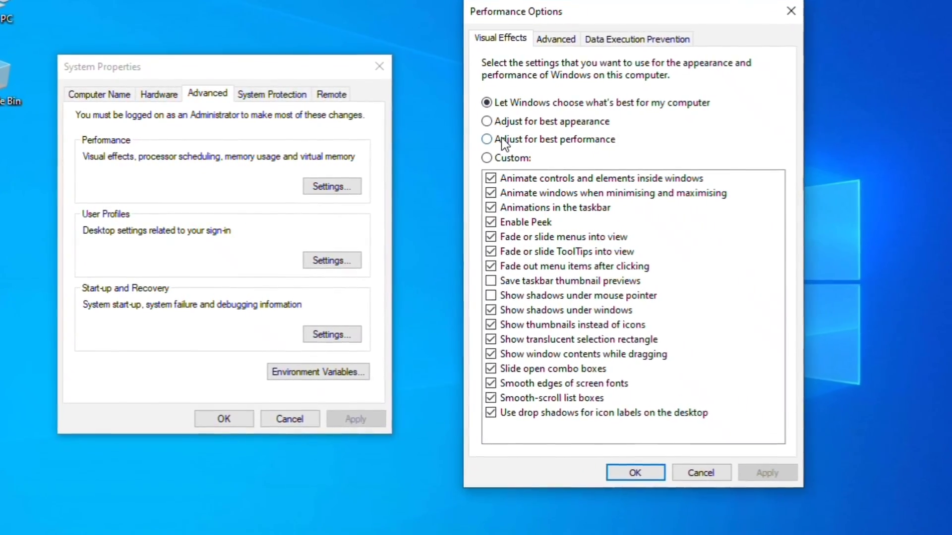
left_click(503, 140)
left_click(785, 475)
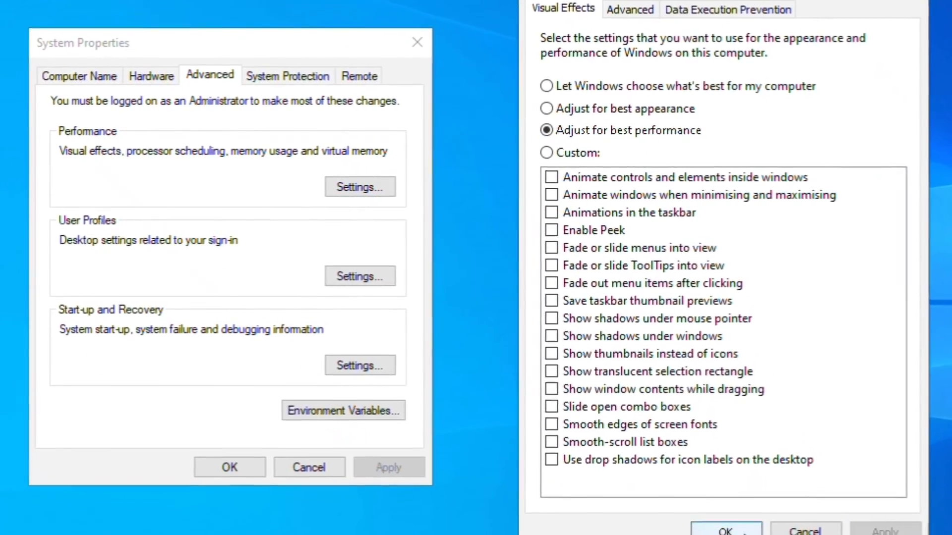
left_click(726, 530)
left_click(229, 467)
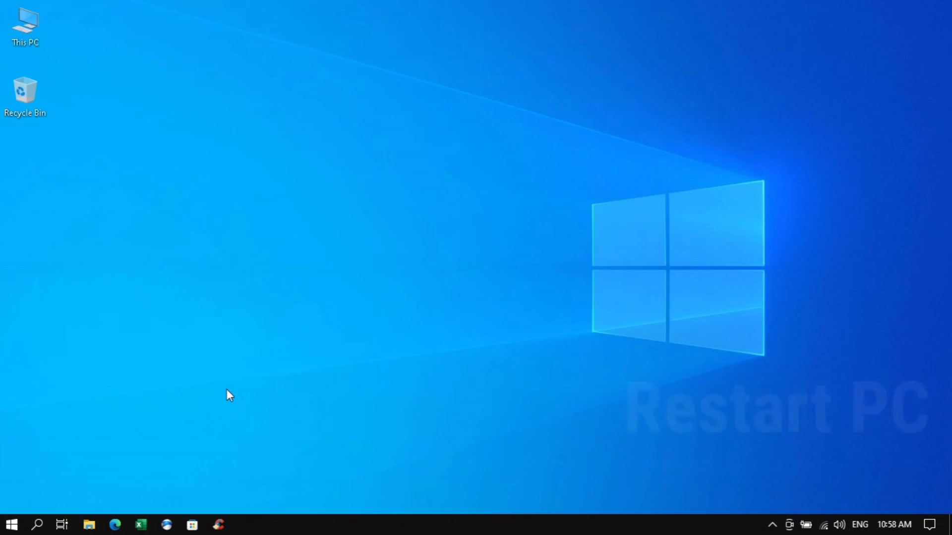
- Restart the PC from its power options
left_click(12, 525)
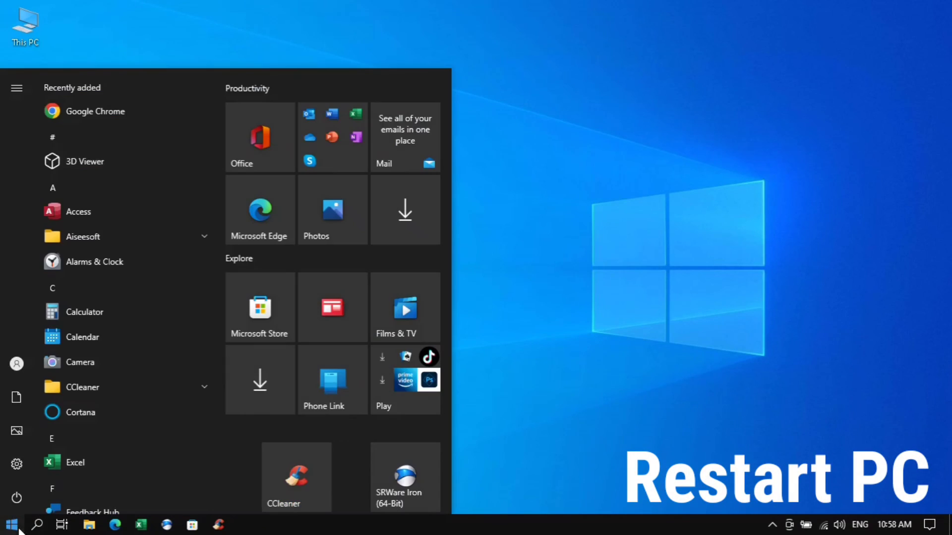
left_click(14, 505)
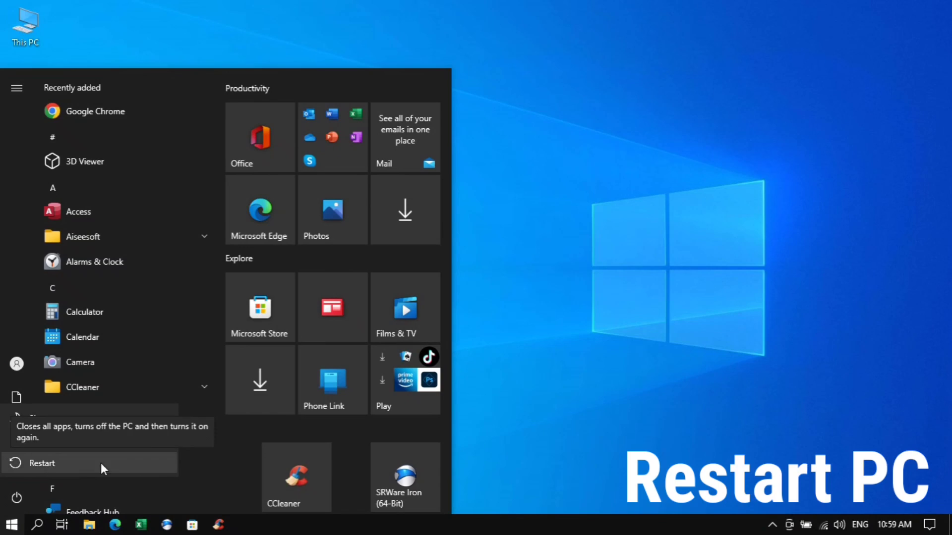